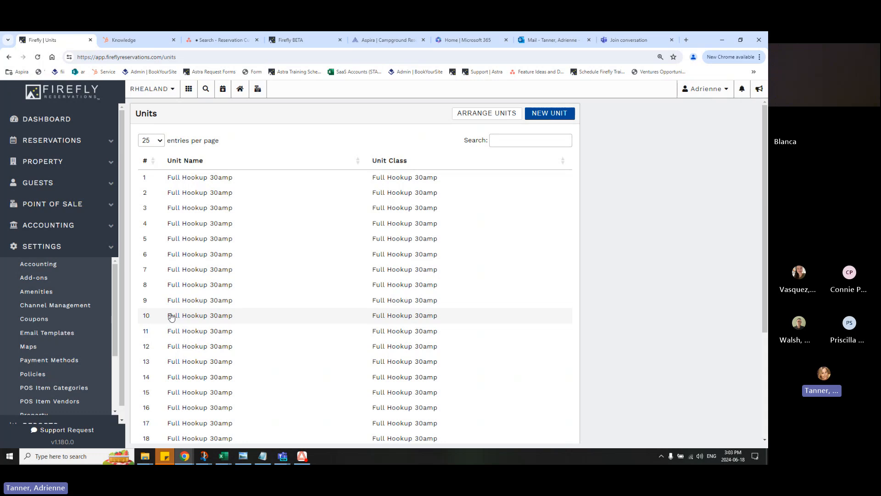
Start a new cancellation rule for Full Hookup 30amp unit 1, named General Cancellation Policy, applying to all reservation types
click(208, 182)
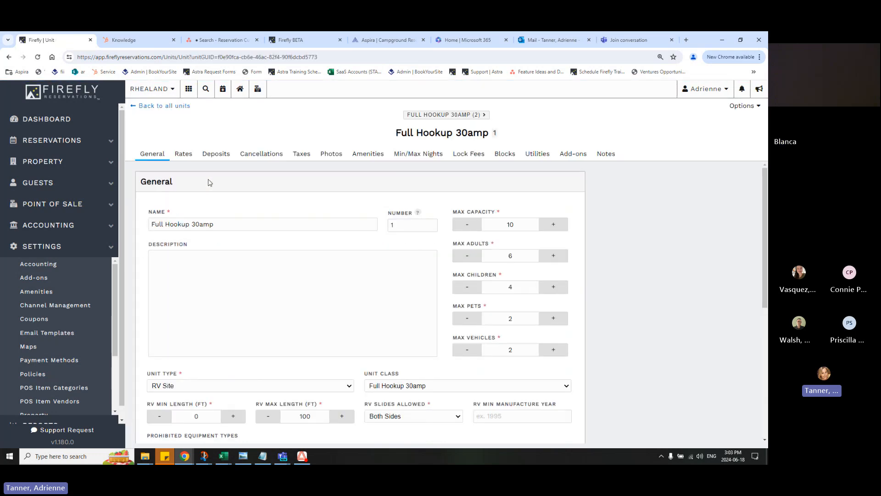
click(273, 156)
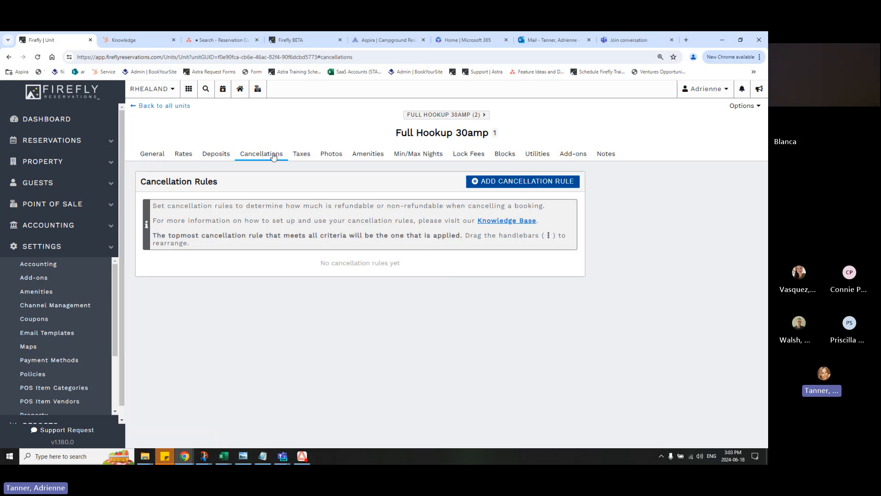
click(504, 184)
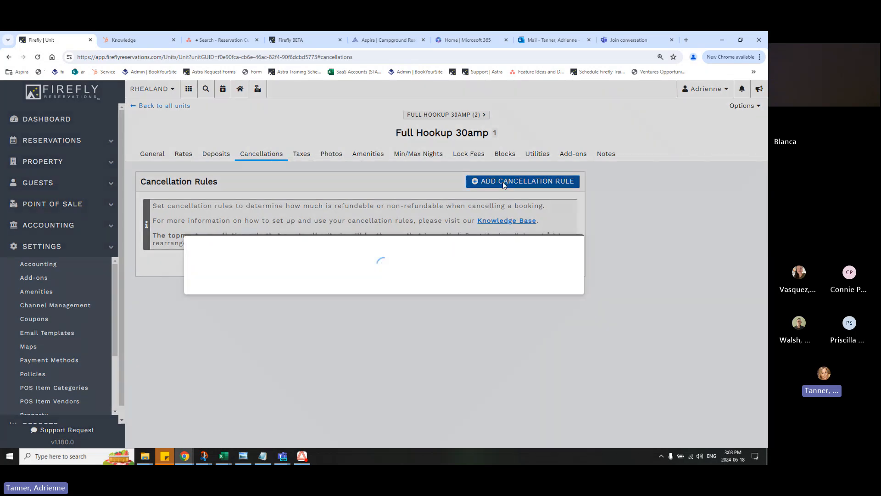
click(478, 155)
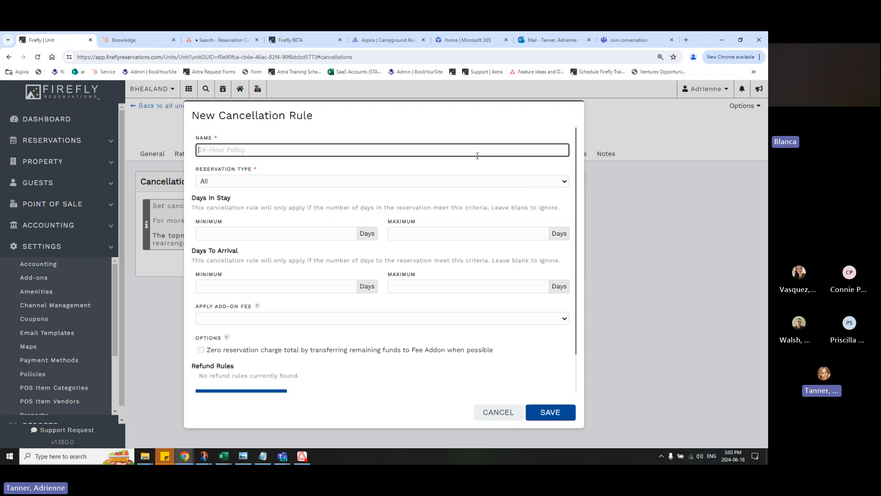
text(Genera)
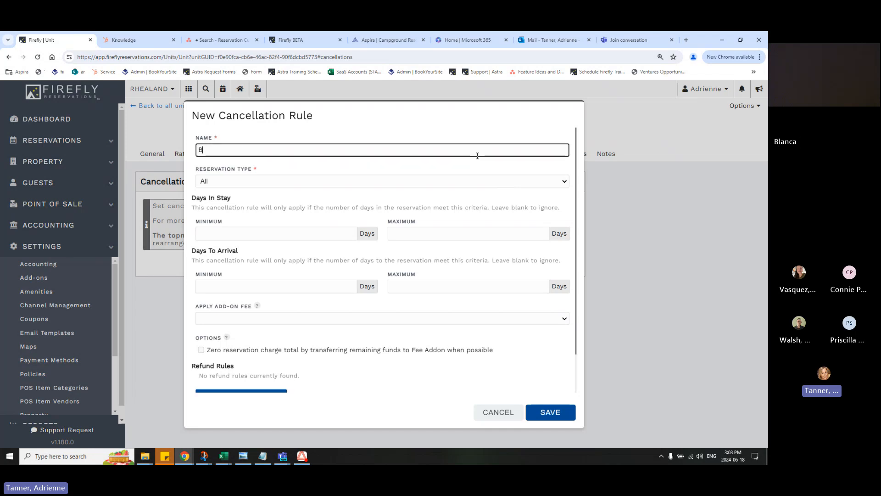
text(l Can)
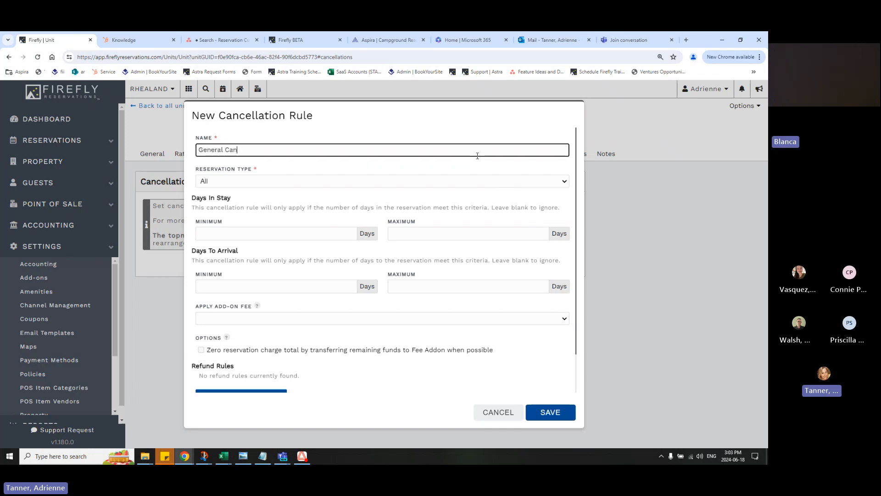
text(cellation Policy)
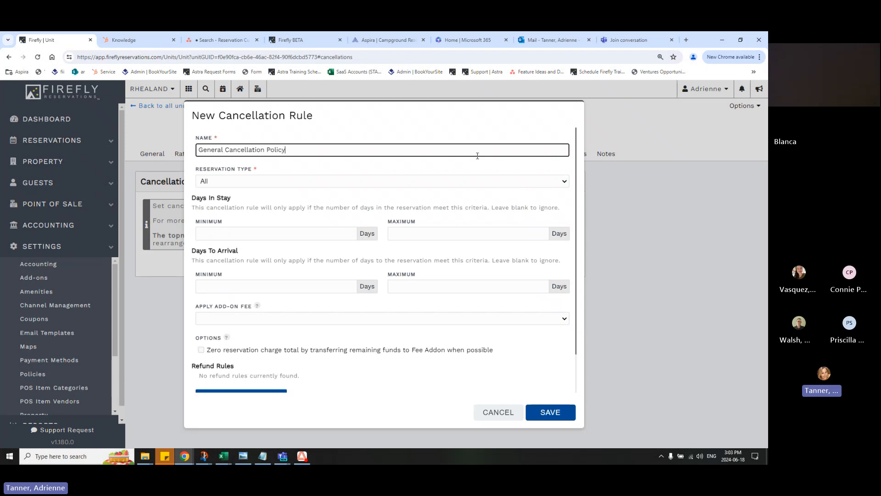
click(457, 185)
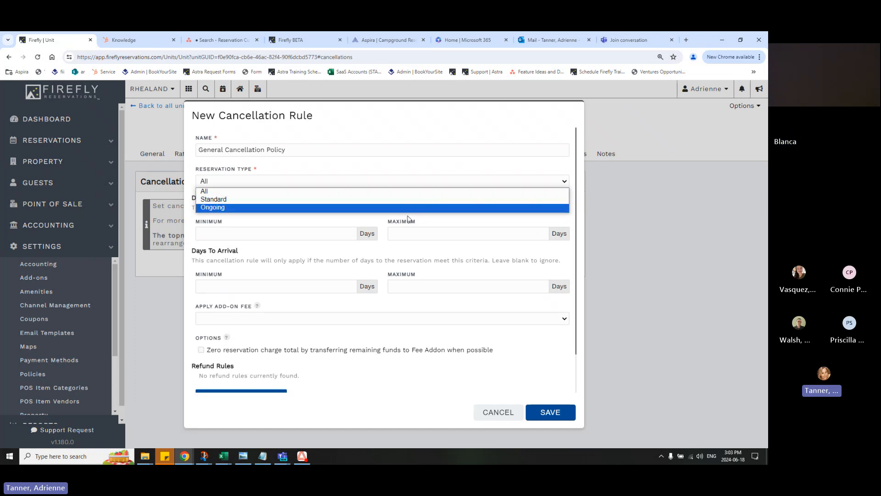
click(414, 177)
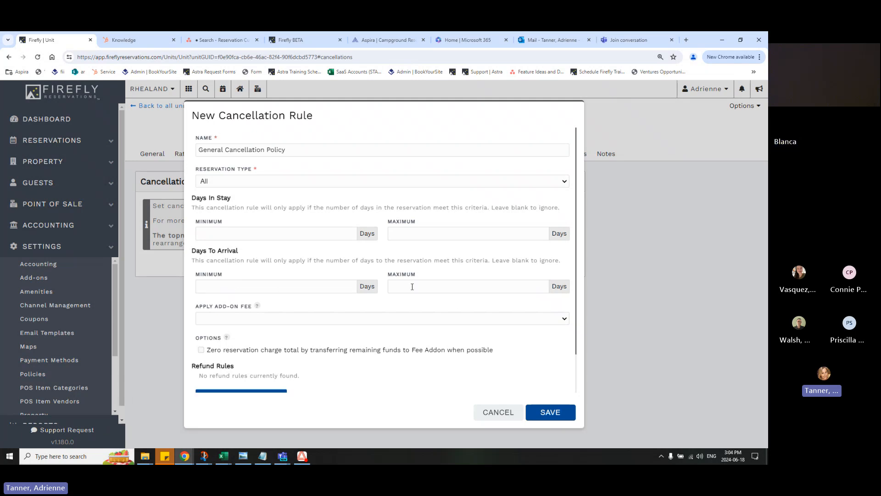
Set the cancellation rule to apply the Cancellation Fee ($18.00) add-on
scroll(338, 308, down, 2)
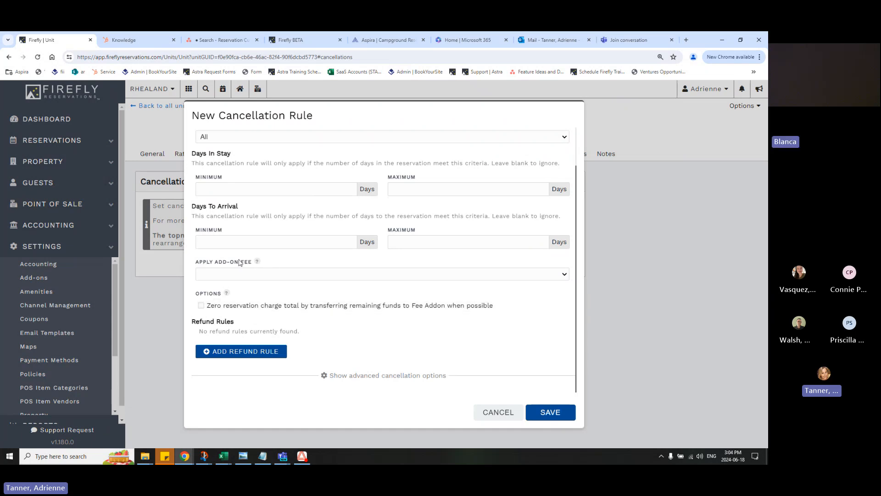
click(258, 275)
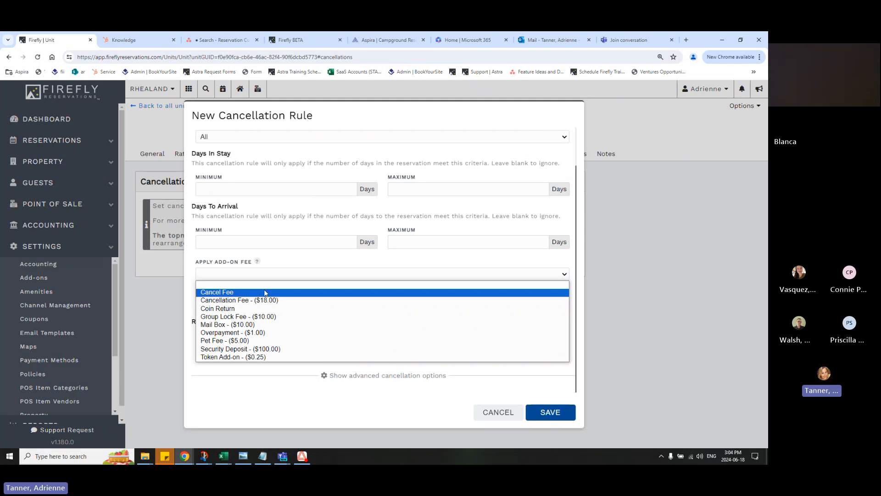
click(286, 301)
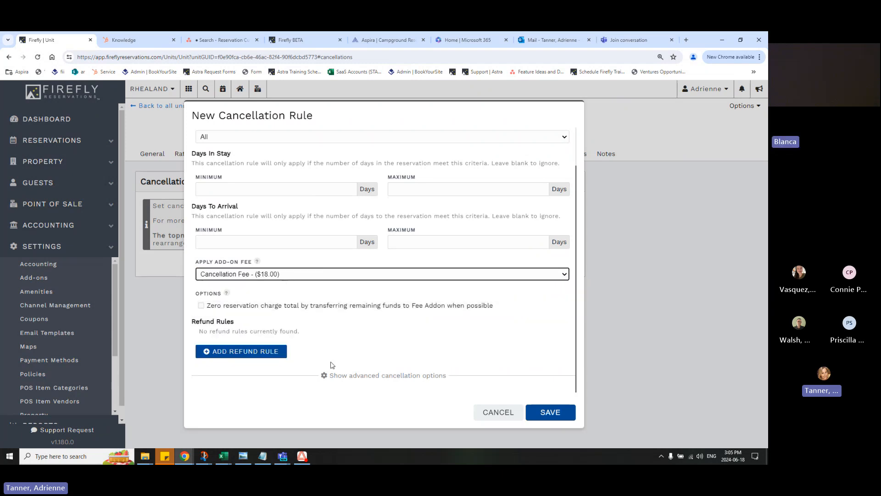
Add a refund rule of 0 % to refund for the Reservation Fee charge type, using the Original payment method
click(277, 352)
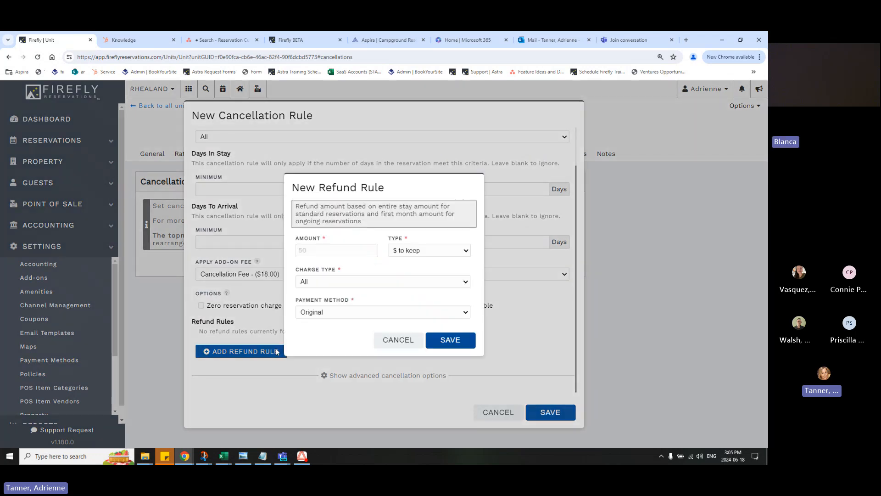
click(394, 254)
click(405, 269)
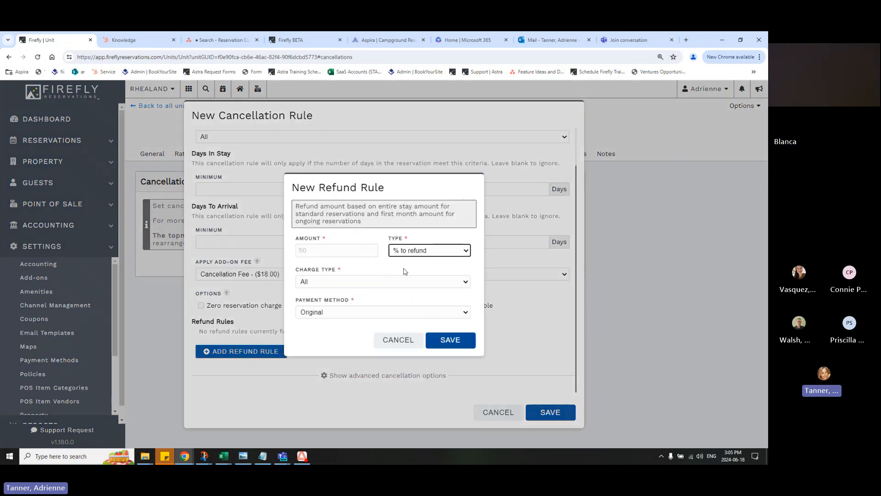
click(364, 250)
text(0)
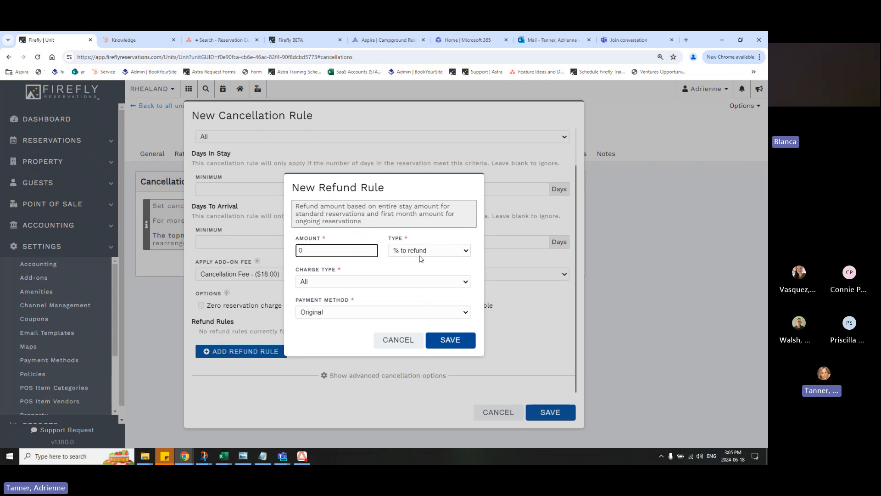
click(396, 282)
click(356, 316)
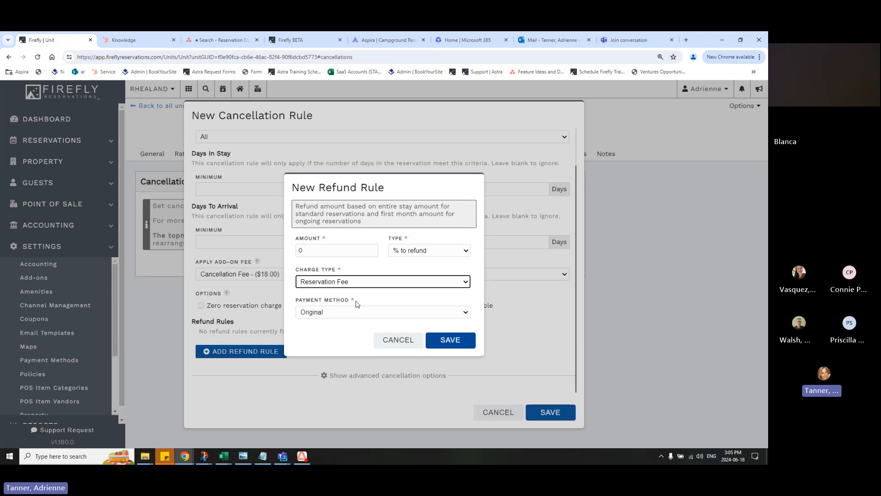
click(347, 313)
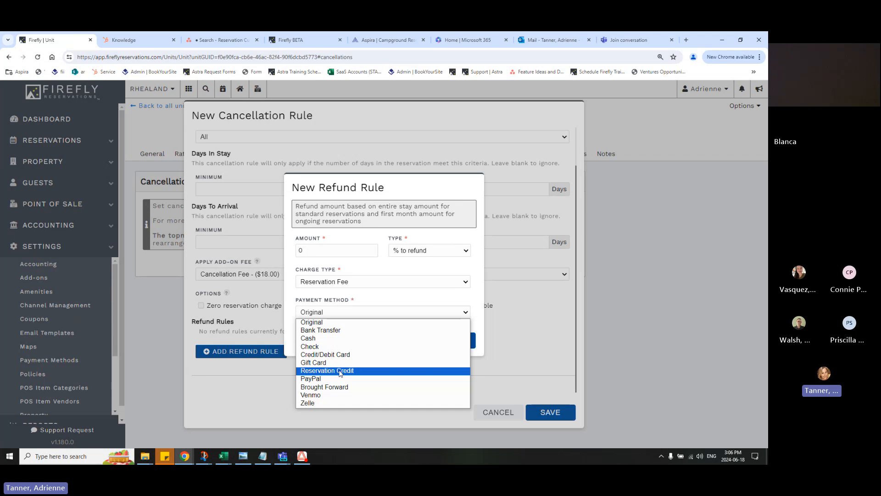
click(326, 322)
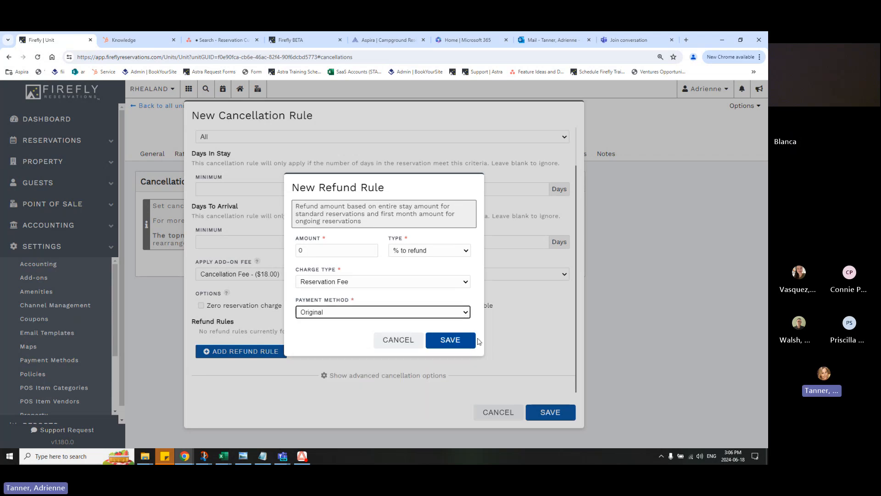
click(464, 341)
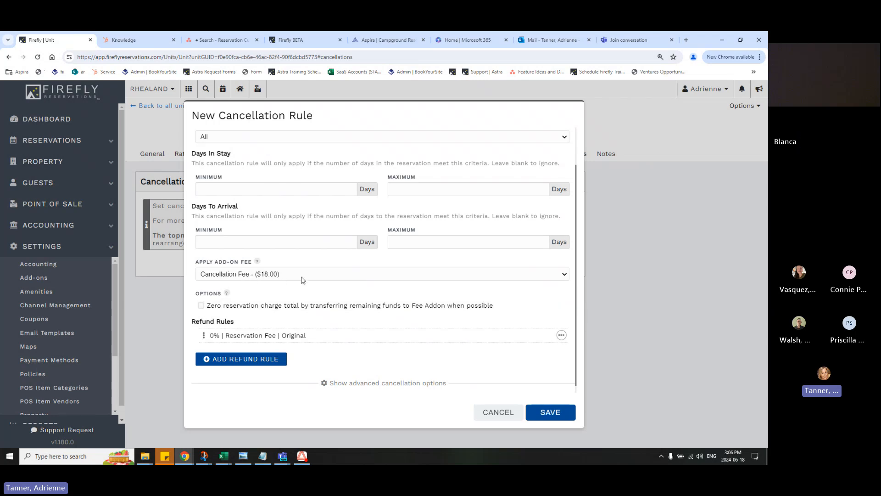
Add a second refund rule of 100 % to refund for the Reservation Unit charge type, keeping the Original payment method
click(257, 359)
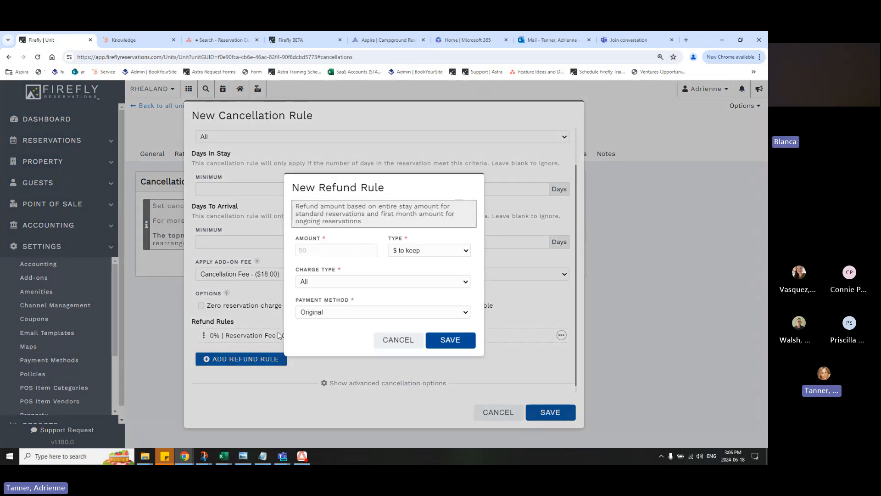
click(429, 250)
click(413, 266)
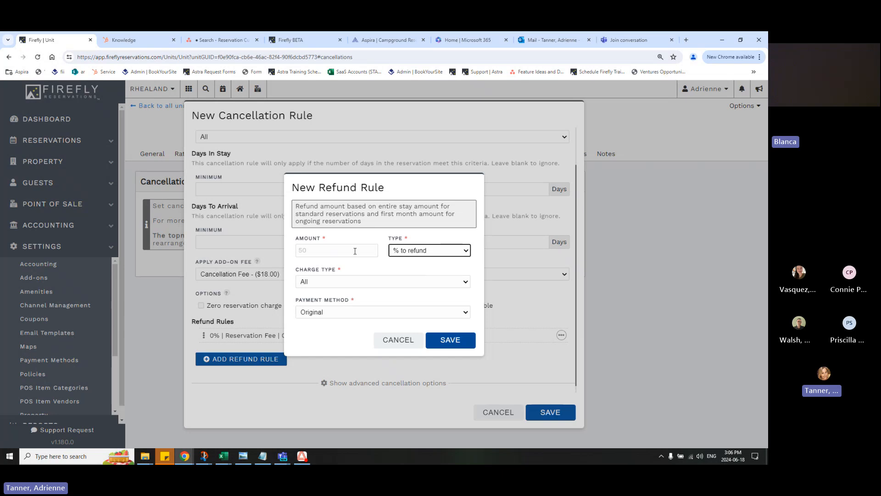
click(353, 250)
text(100)
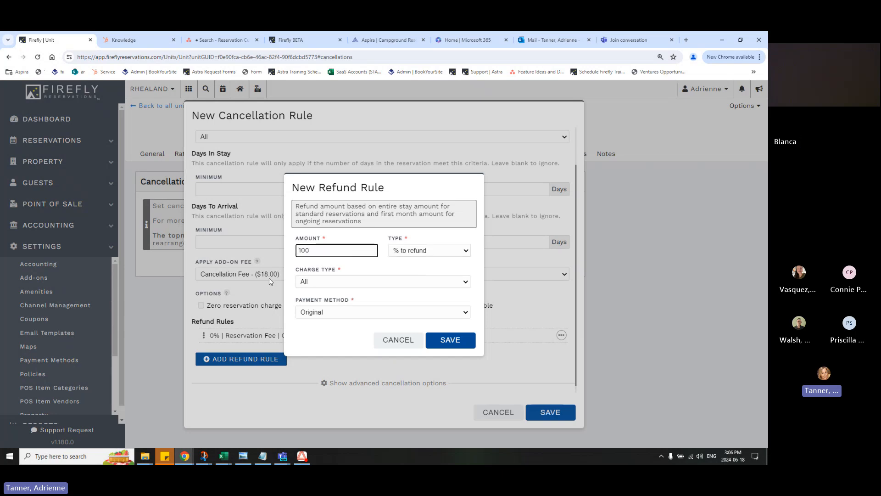
click(360, 281)
click(347, 320)
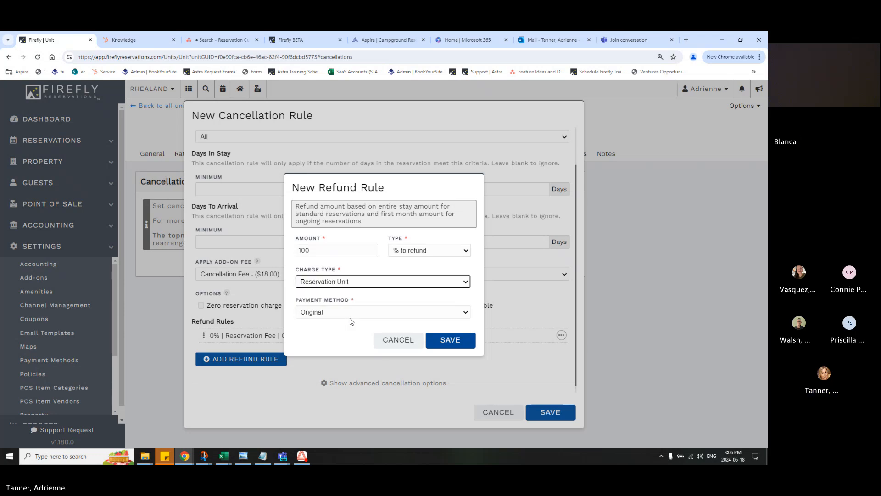
click(444, 340)
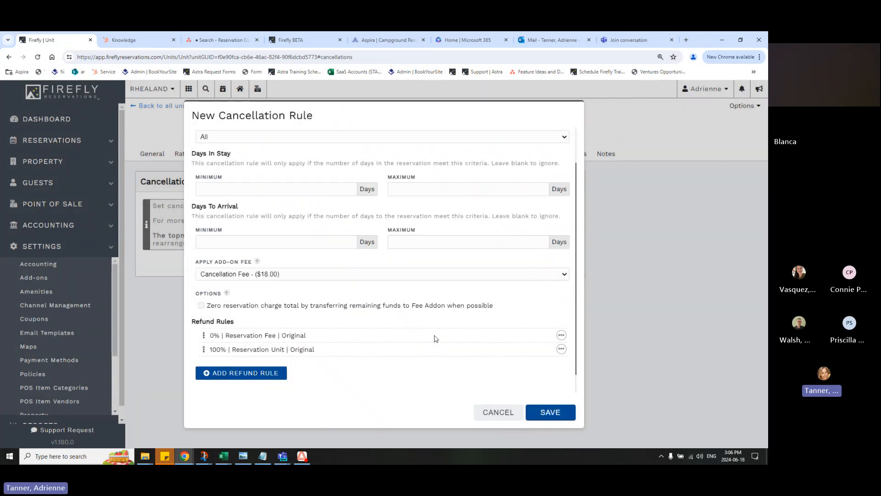
Add a third refund rule of 100 % to refund for the Add-on charge type, keeping the Original payment method
click(275, 372)
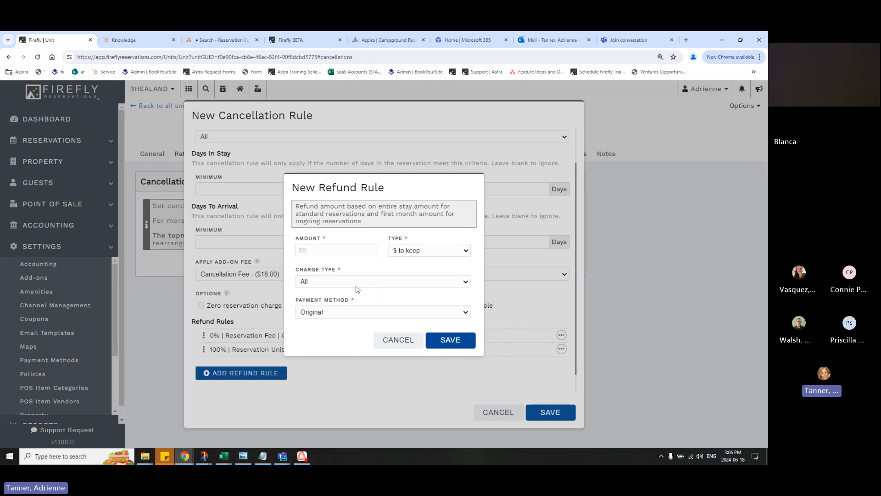
click(355, 283)
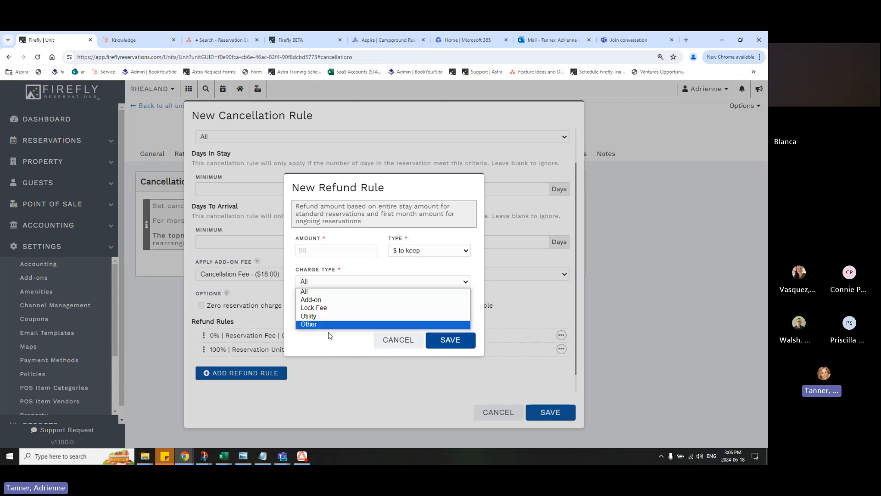
click(304, 300)
click(398, 253)
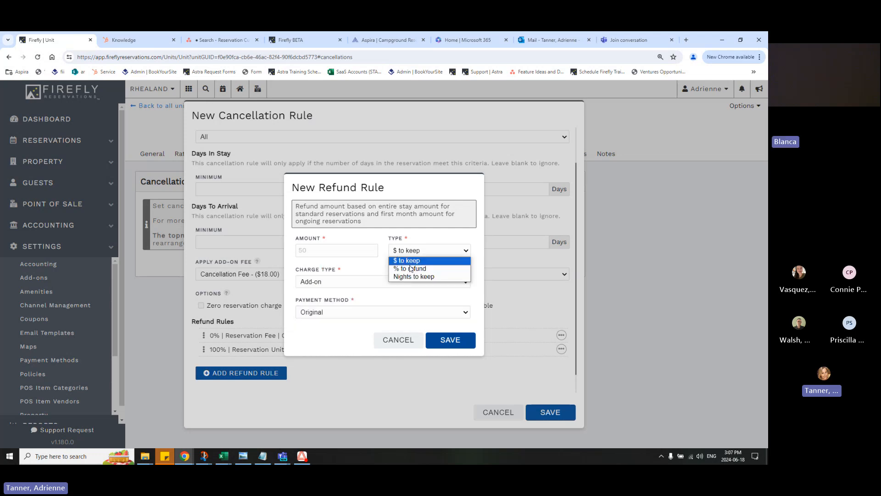
click(410, 269)
click(372, 248)
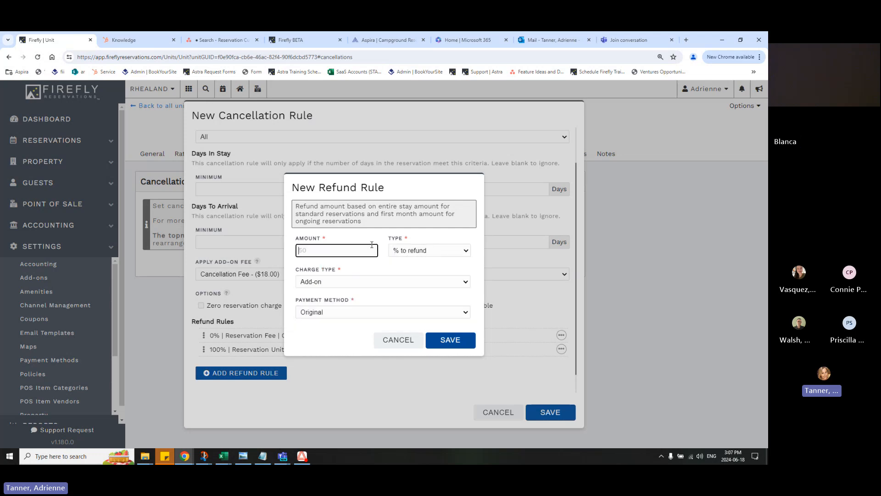
text(100)
click(450, 340)
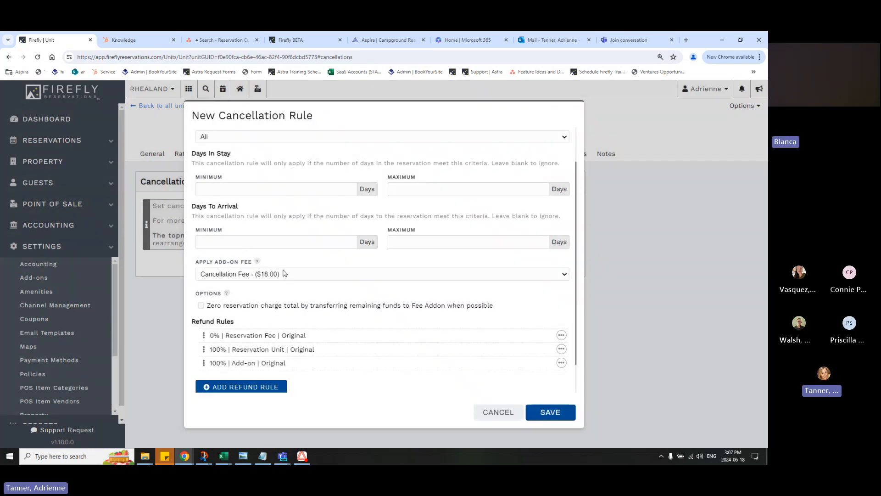
Review the General Cancellation Policy settings and save the cancellation rule
scroll(283, 273, up, 1)
scroll(482, 399, down, 2)
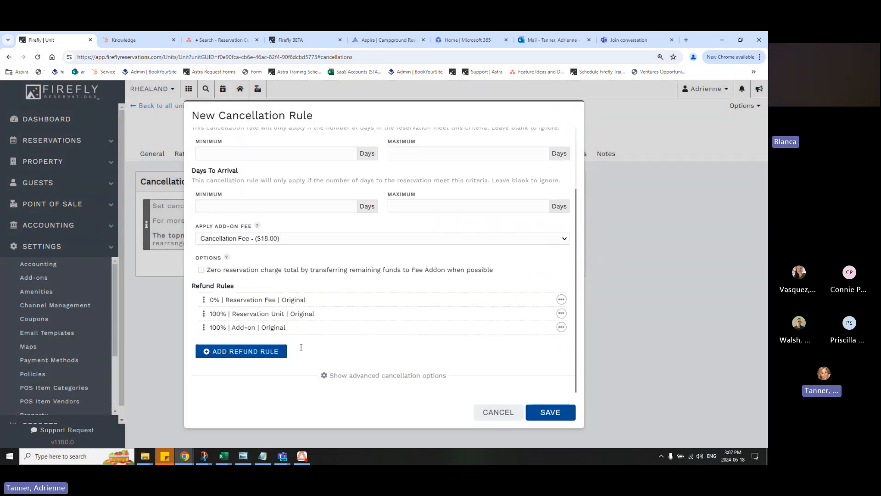
click(548, 412)
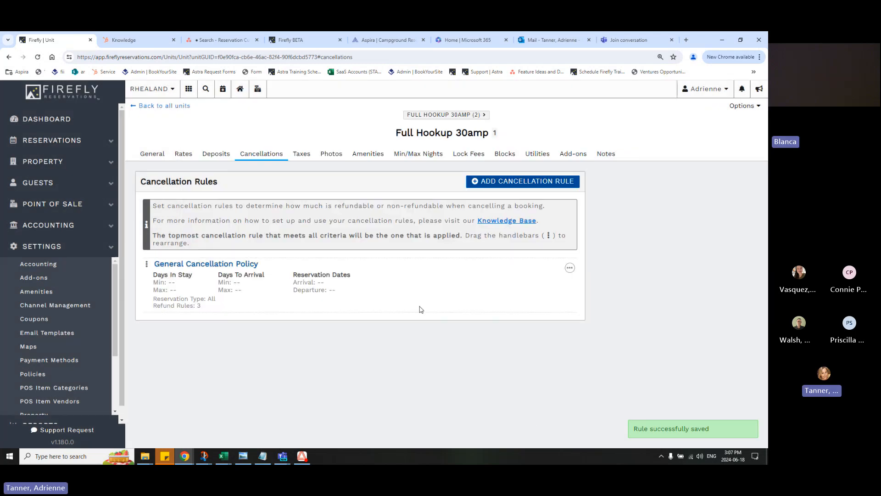
Export only the Cancellation Rules from this unit to all other units and confirm copying the settings
click(737, 109)
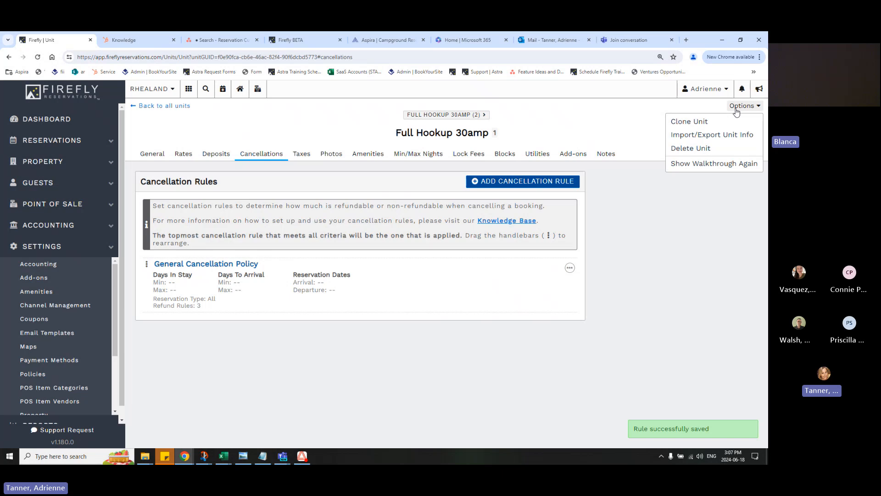
click(734, 135)
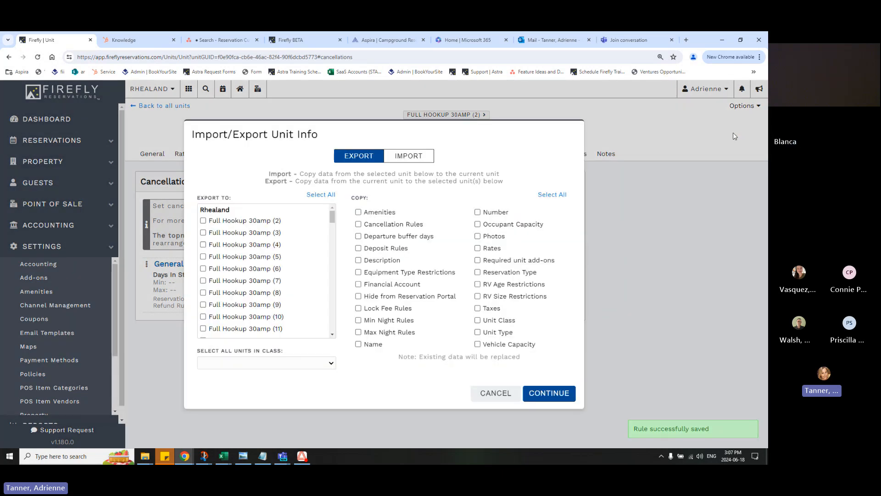
click(321, 363)
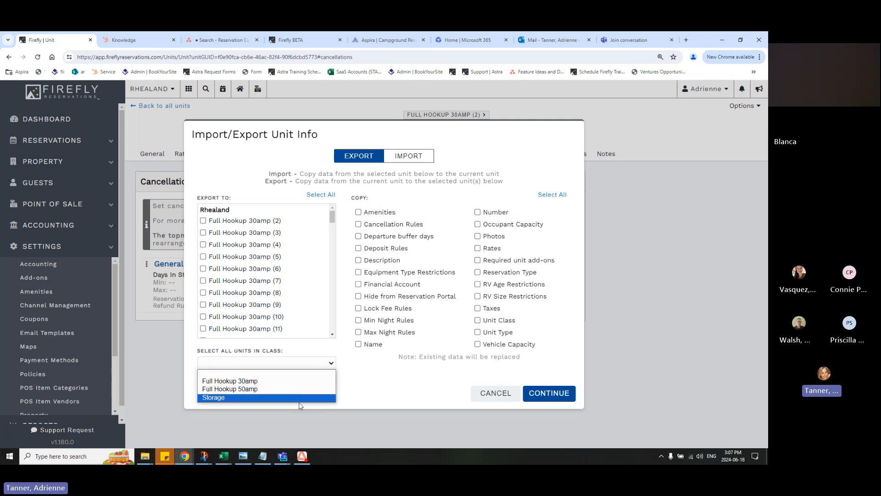
click(320, 195)
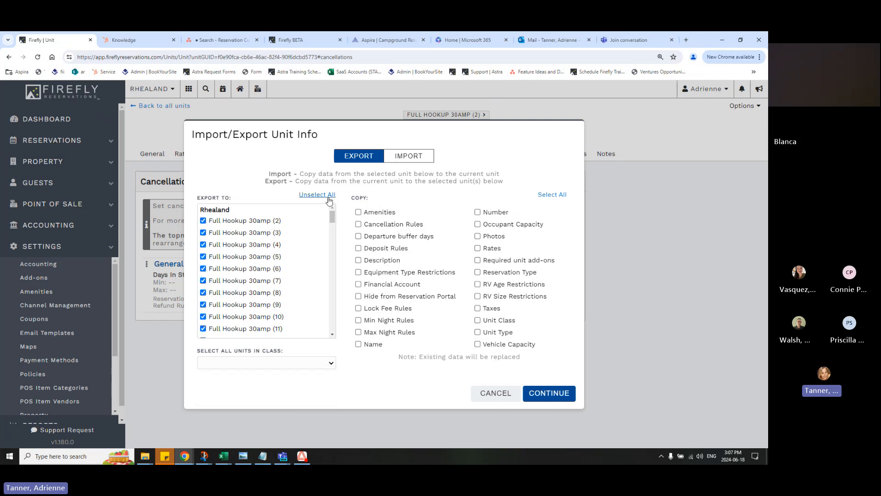
click(420, 228)
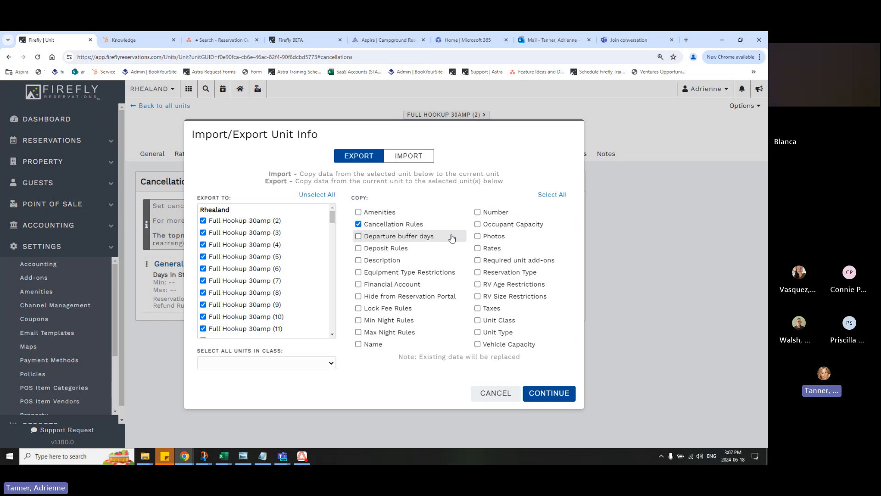
click(568, 399)
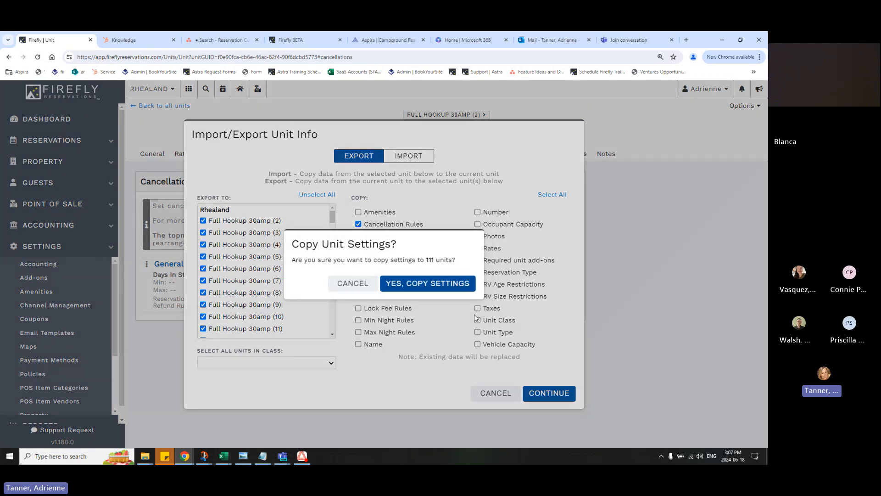
click(455, 289)
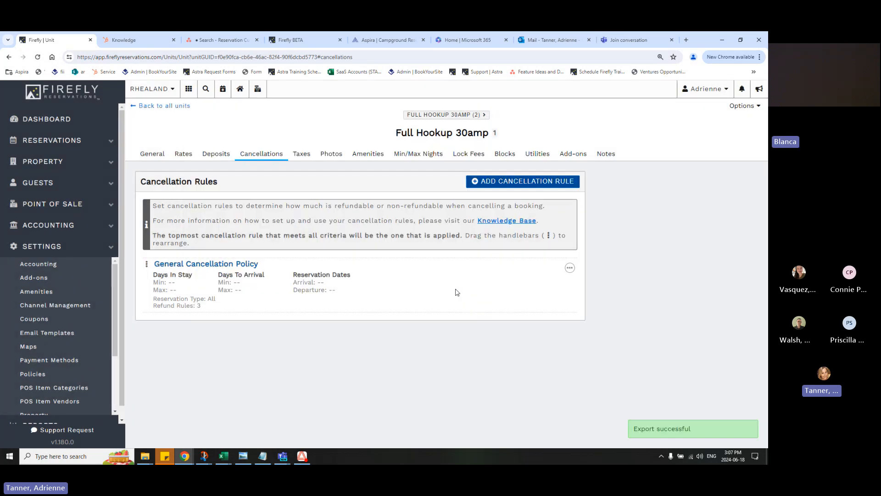
Find the Full Hookup 30amp [2] reservation for 07/13/2024 to 07/17/2024 and review its charges
click(89, 147)
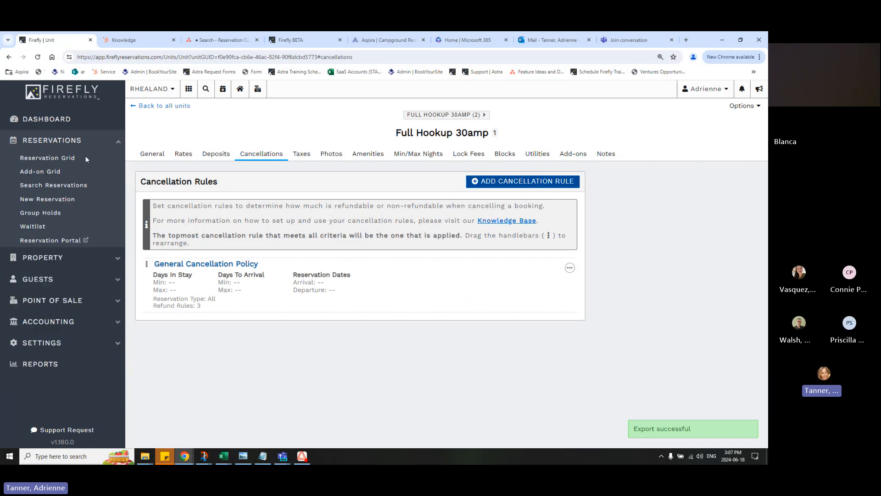
click(75, 158)
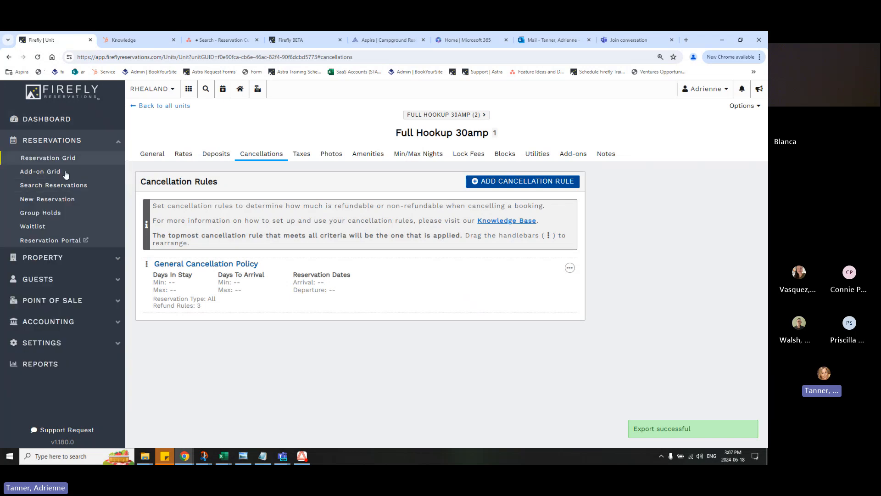
click(59, 185)
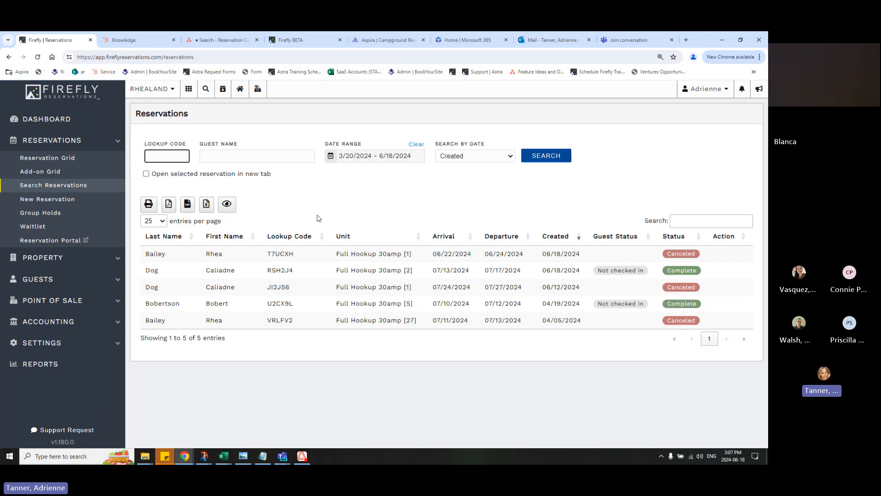
click(307, 272)
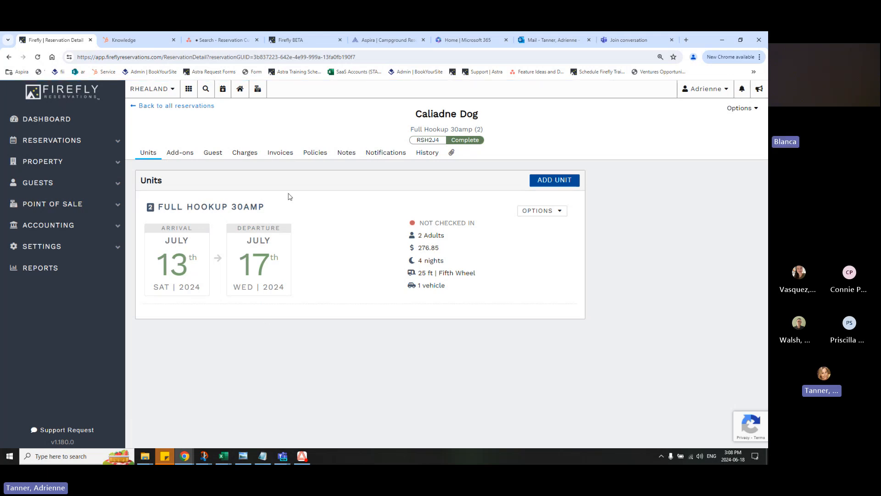
click(249, 153)
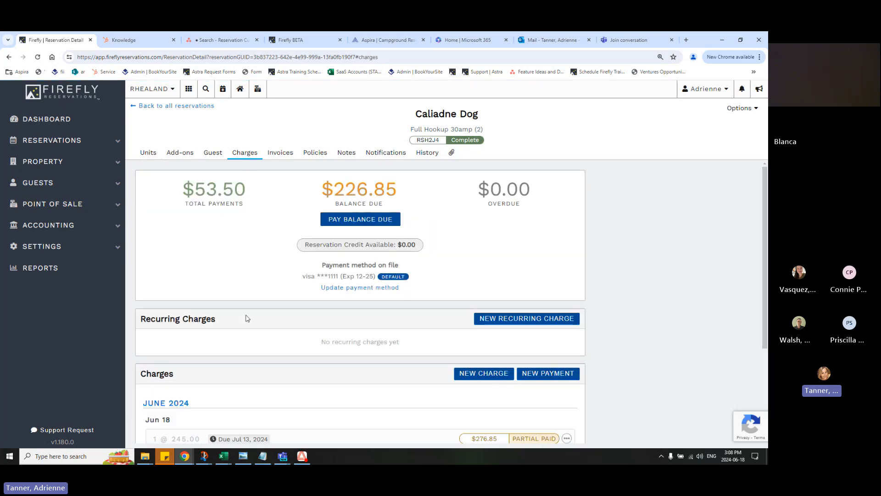
scroll(247, 318, down, 3)
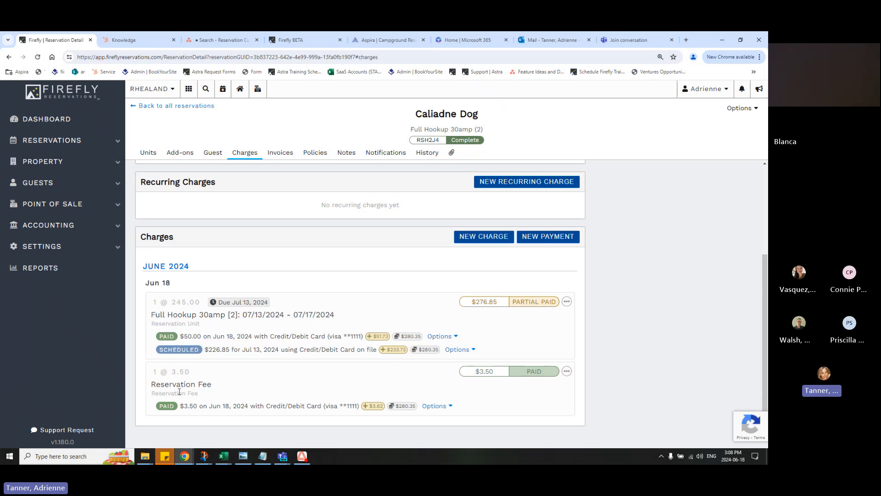
scroll(421, 295, up, 3)
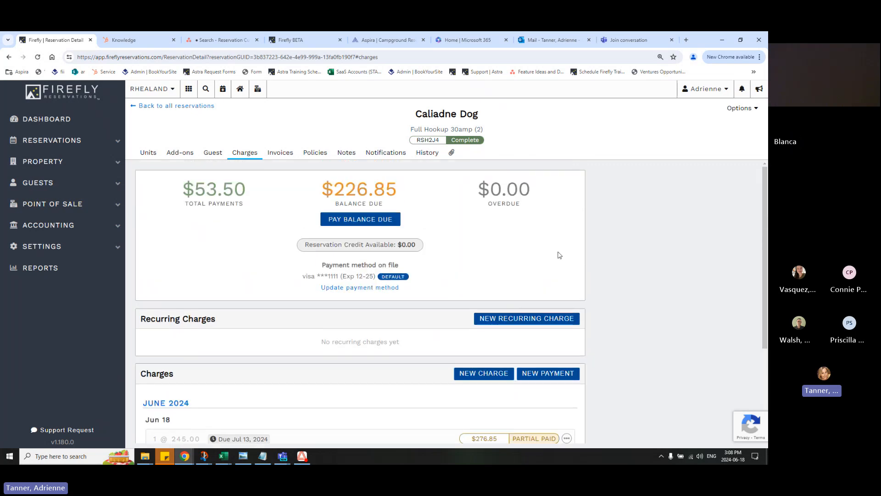
Cancel the reservation, keeping the $18.00 cancellation fee, the $50.00 unit refund and the $0.00 reservation fee refund to Credit/Debit Card
click(740, 110)
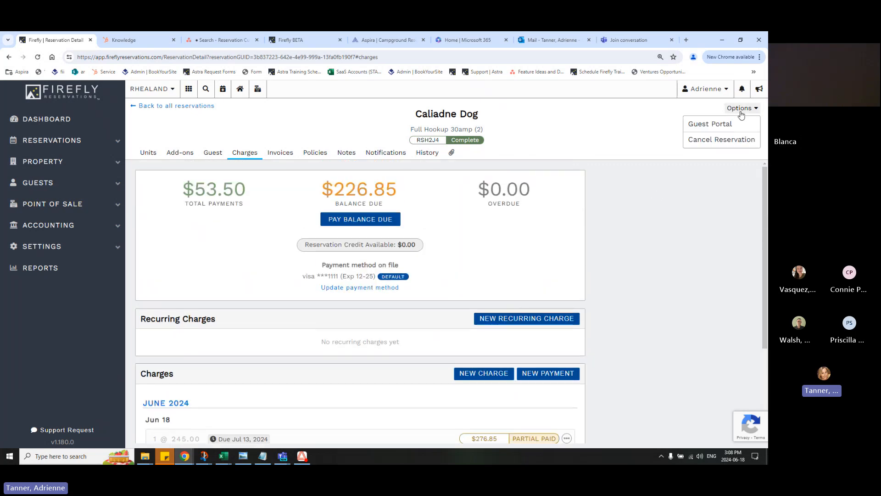
click(733, 140)
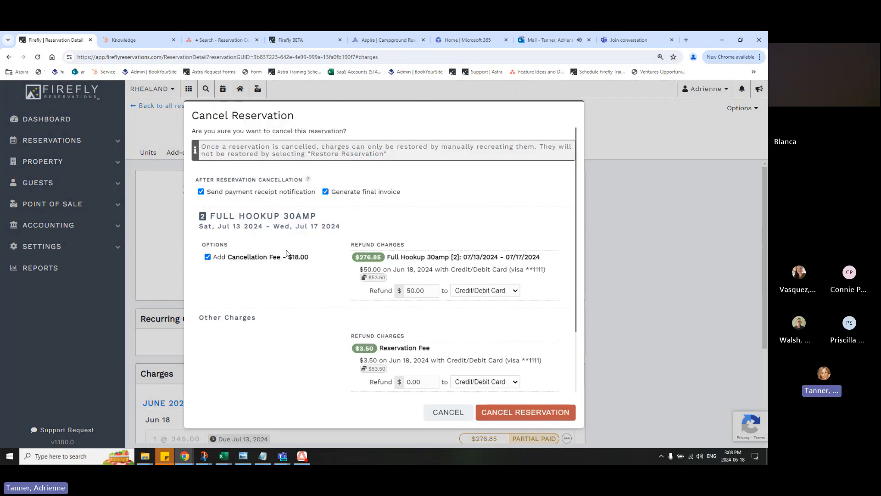
scroll(338, 334, down, 2)
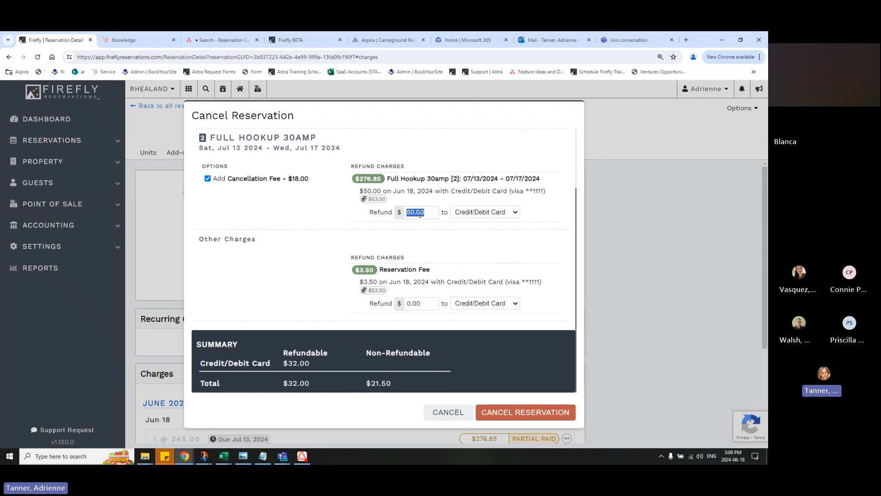
click(492, 212)
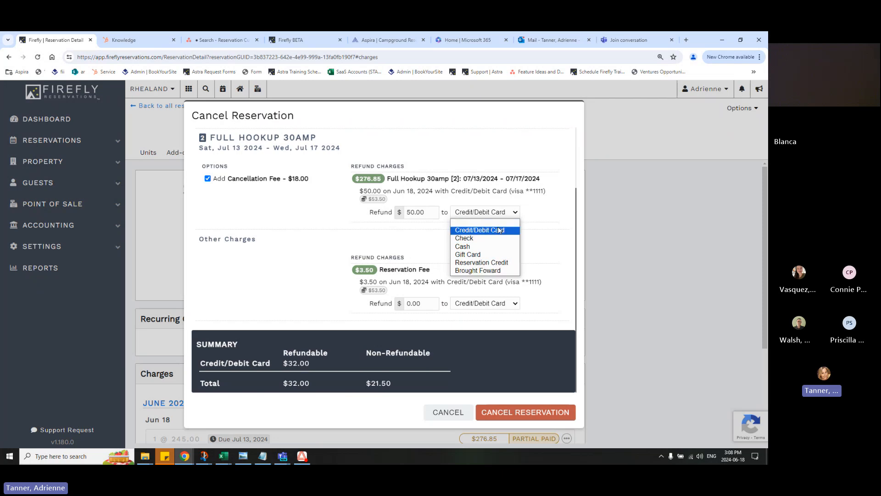
click(537, 220)
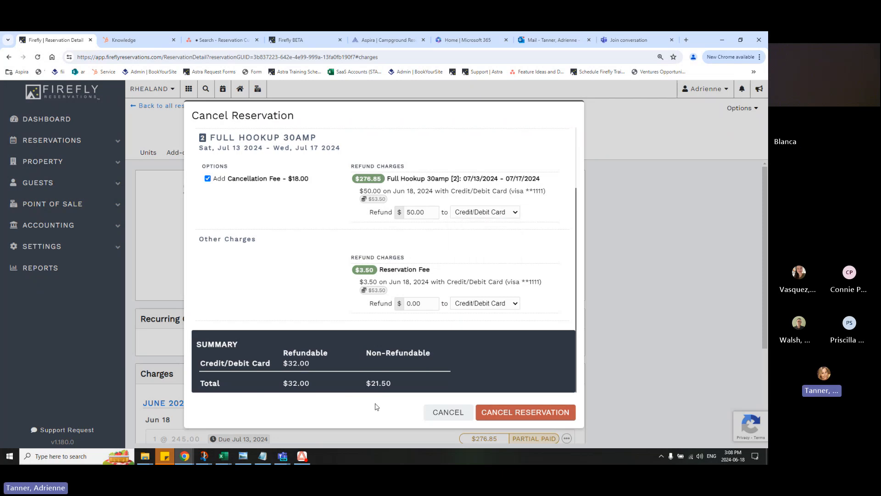
click(500, 414)
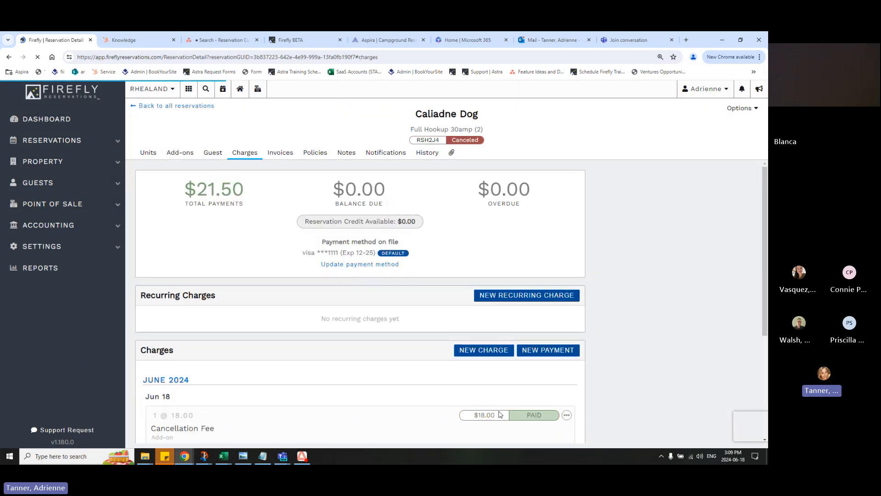
Examine the canceled reservation's payment totals and its cancellation fee, unit and reservation fee charges
scroll(242, 441, down, 3)
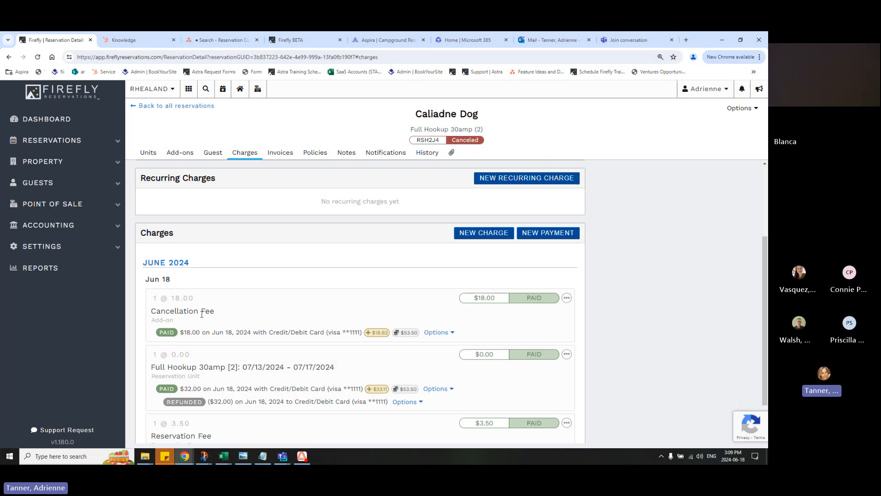
scroll(202, 314, down, 2)
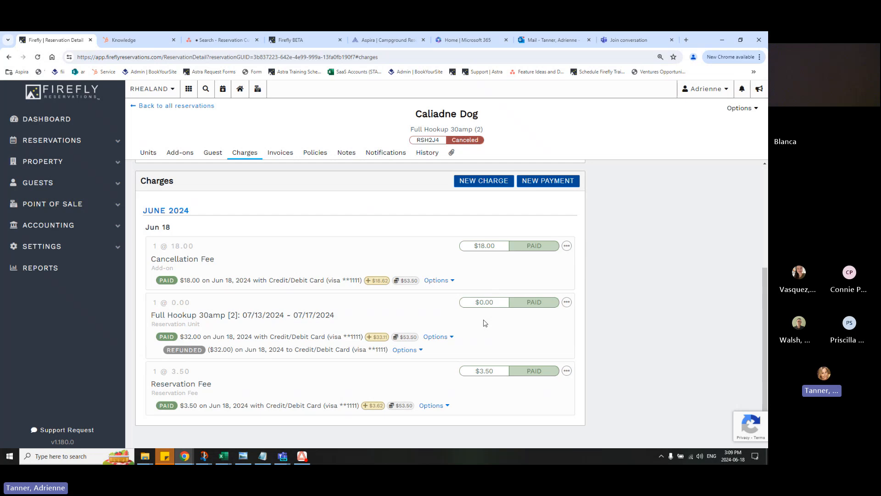
scroll(484, 321, up, 4)
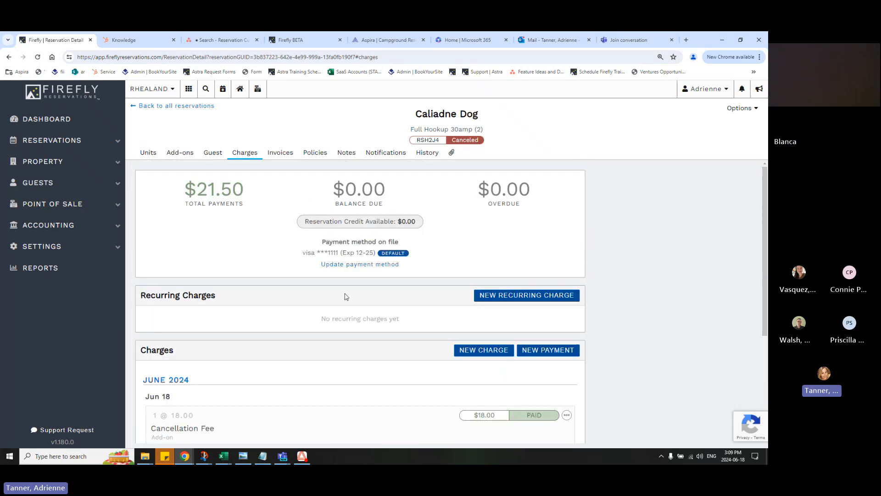
Open the canceled reservation's Jun 18, 2024 invoice, review its charges and refund notes, and close it
click(289, 156)
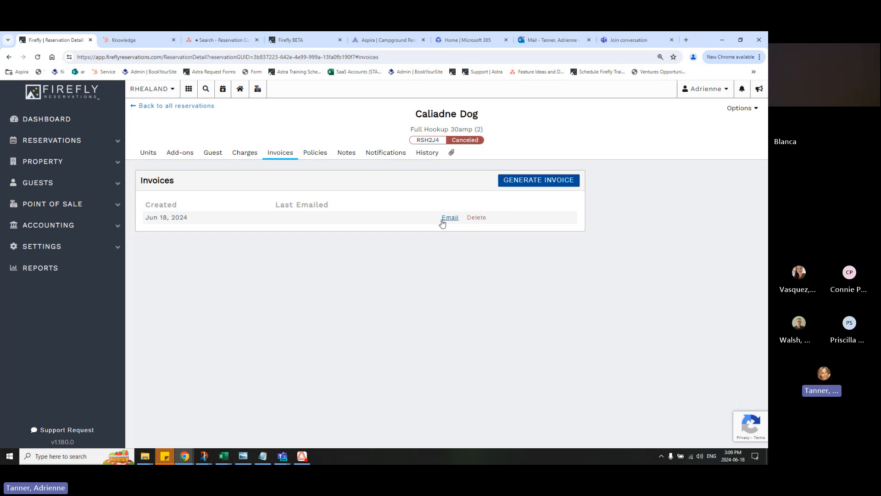
click(395, 217)
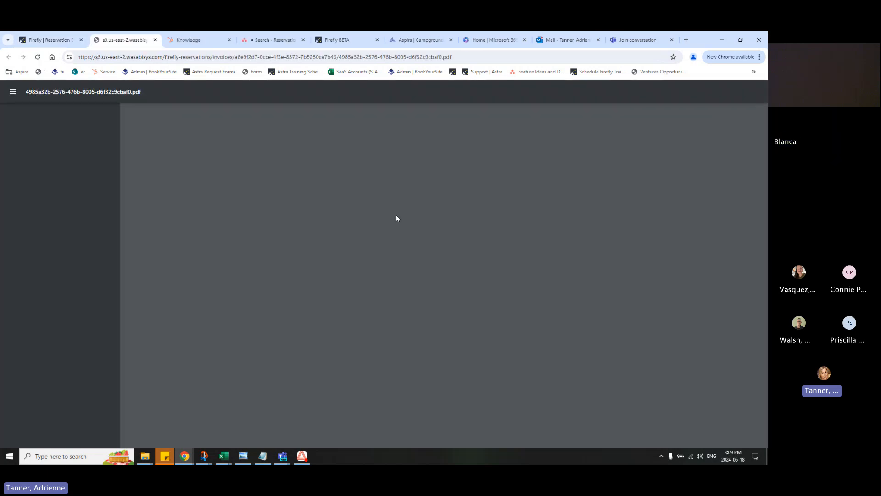
scroll(500, 275, down, 1)
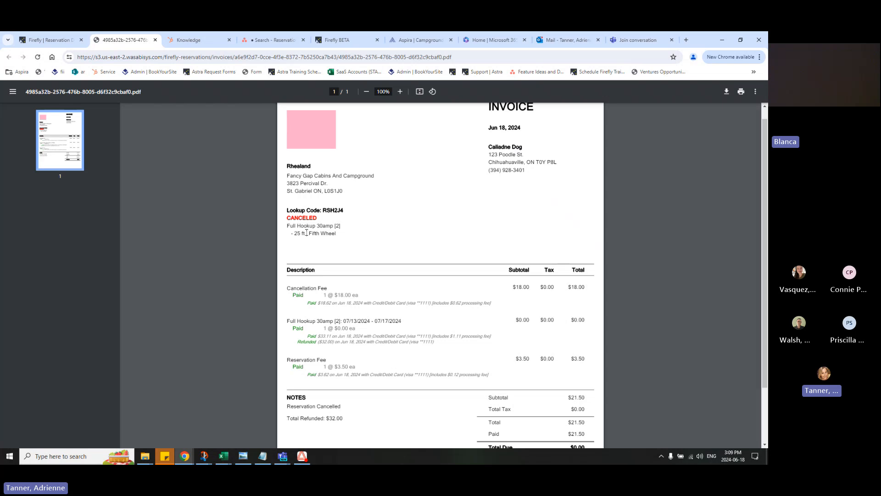
scroll(319, 331, down, 2)
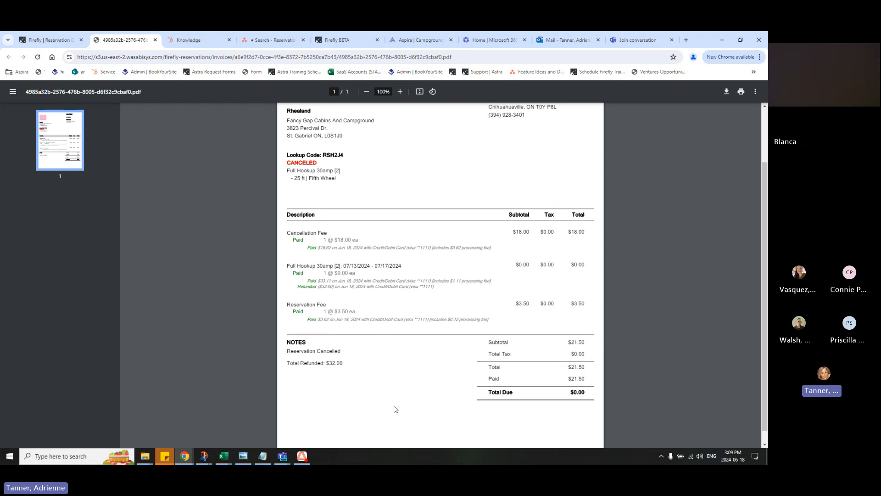
click(155, 40)
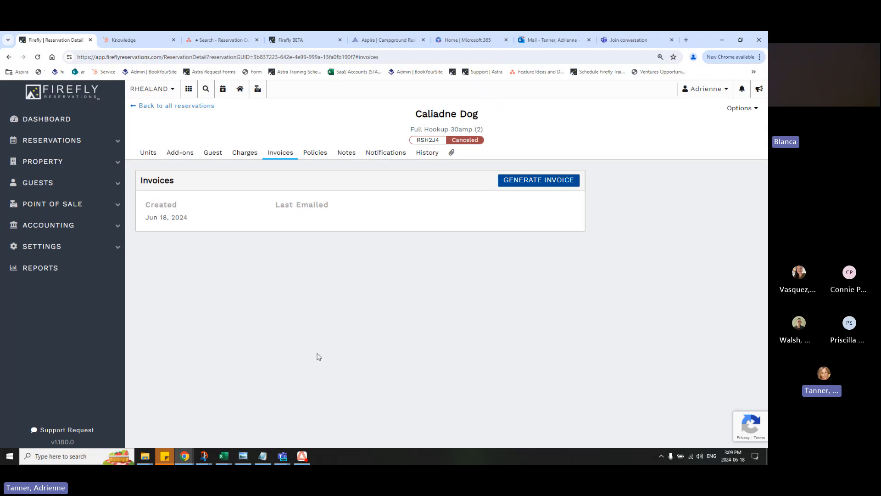
Open the Cancellation Fee add-on in the settings and review its price, taxes, restricted unit classes and sales financial account
click(116, 247)
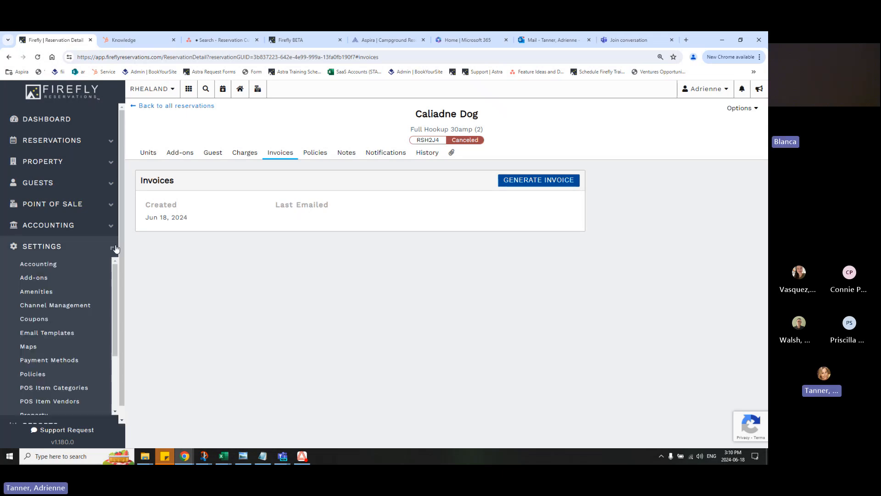
click(64, 278)
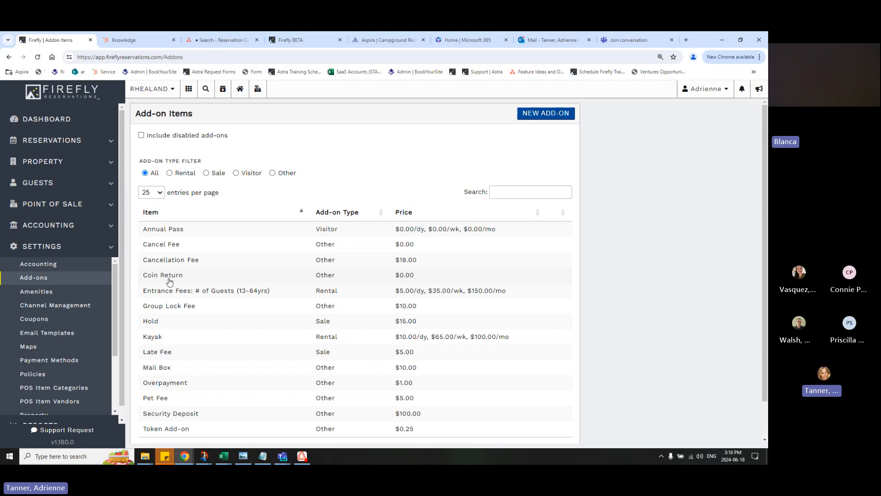
click(205, 261)
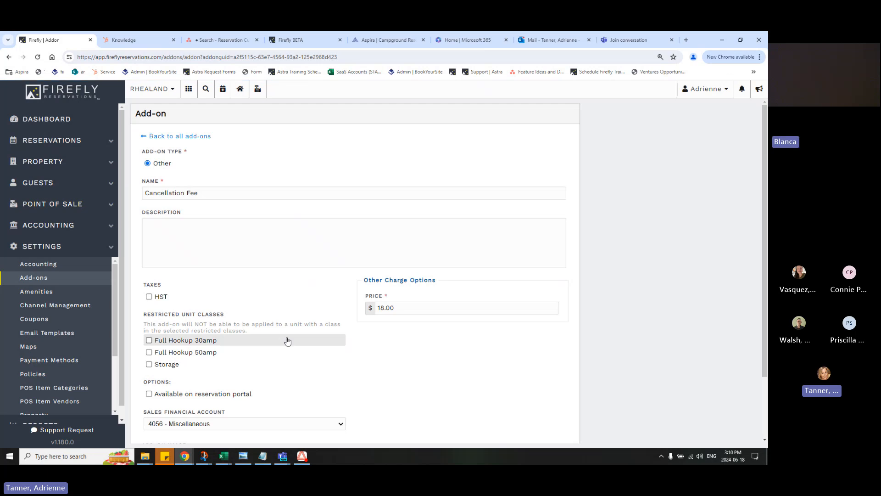
scroll(287, 338, down, 3)
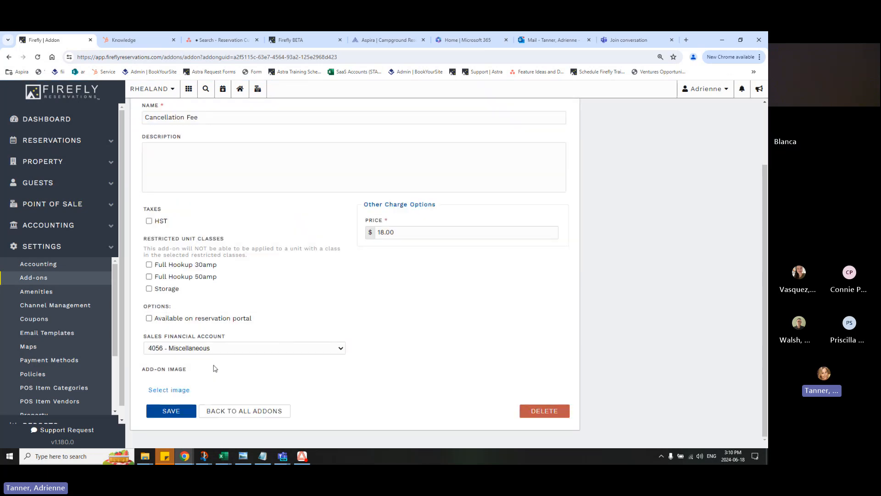
scroll(220, 321, up, 1)
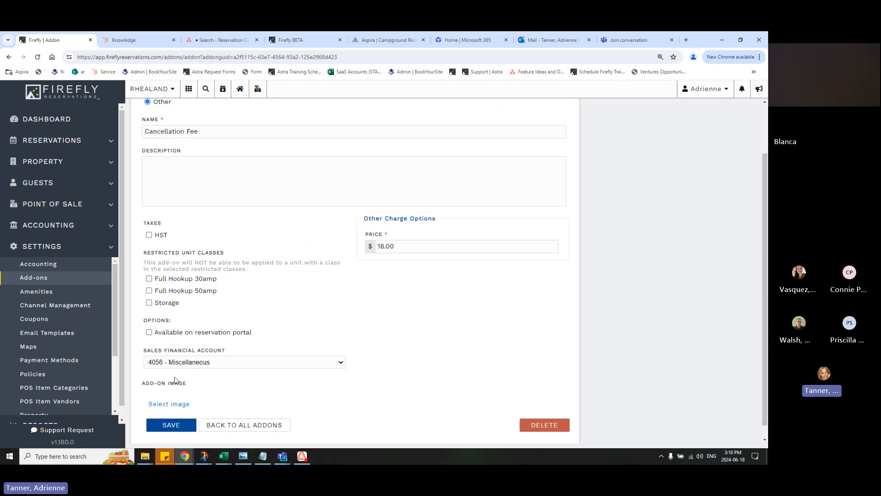
Open your own user account in the settings and switch the Edit Cancellation Refund Amounts/Methods permission off and back on
scroll(52, 367, down, 3)
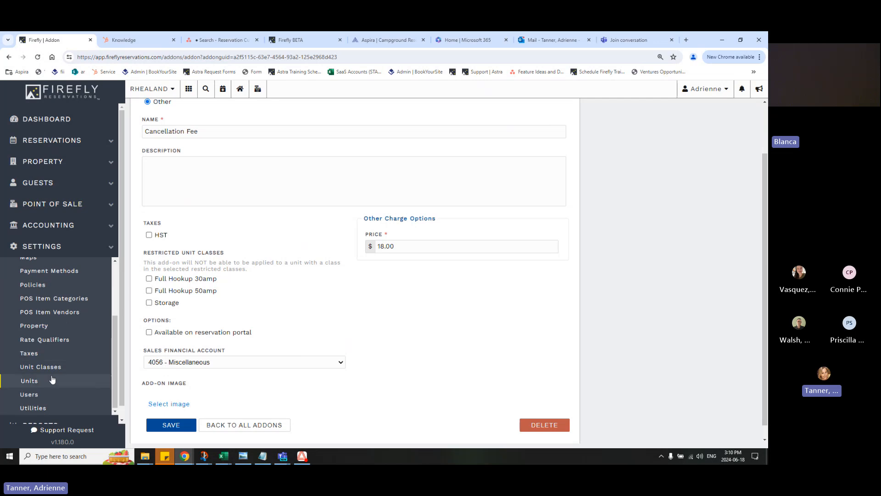
click(51, 393)
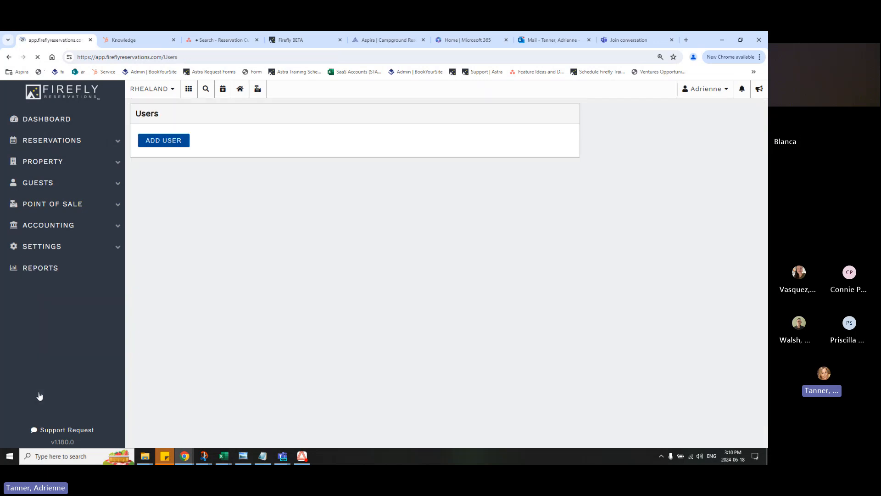
click(249, 183)
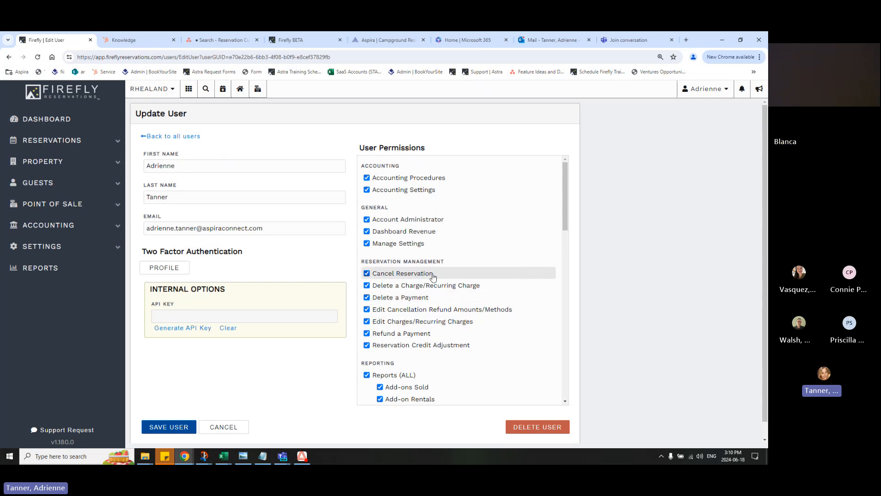
click(455, 314)
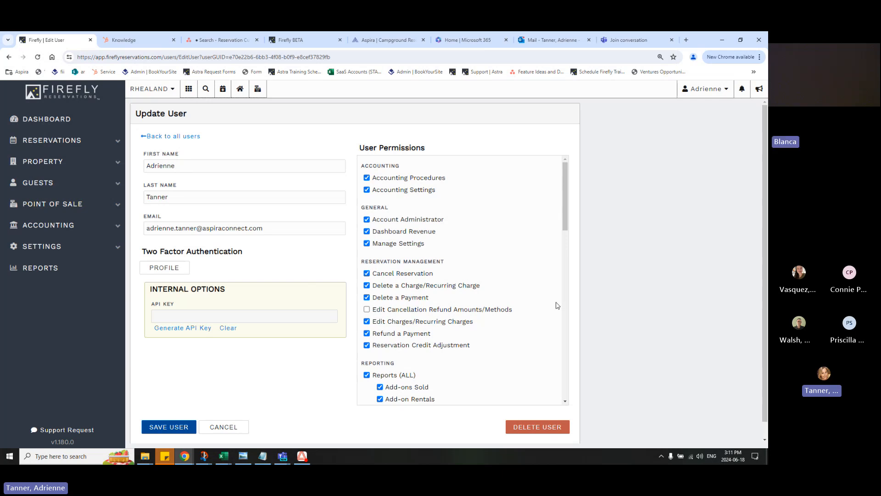
click(487, 316)
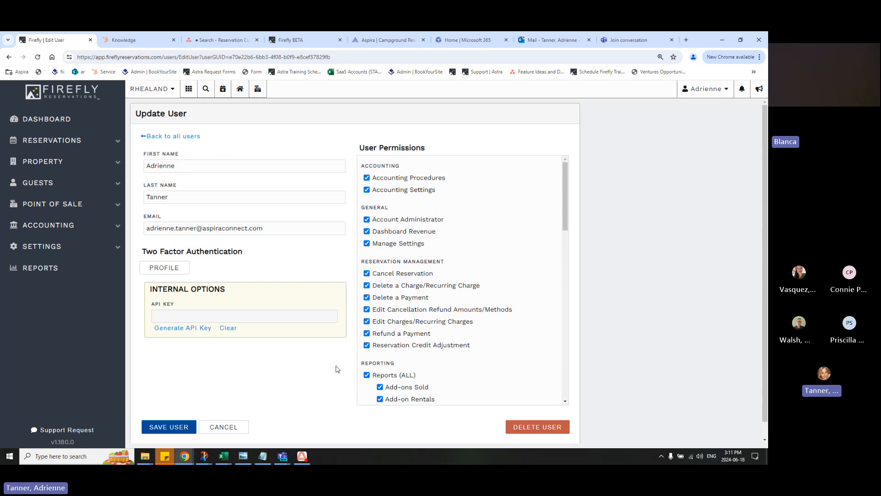
Open the cancellation rules of Full Hookup 30amp unit 1 from the unit settings
click(107, 251)
scroll(64, 321, down, 5)
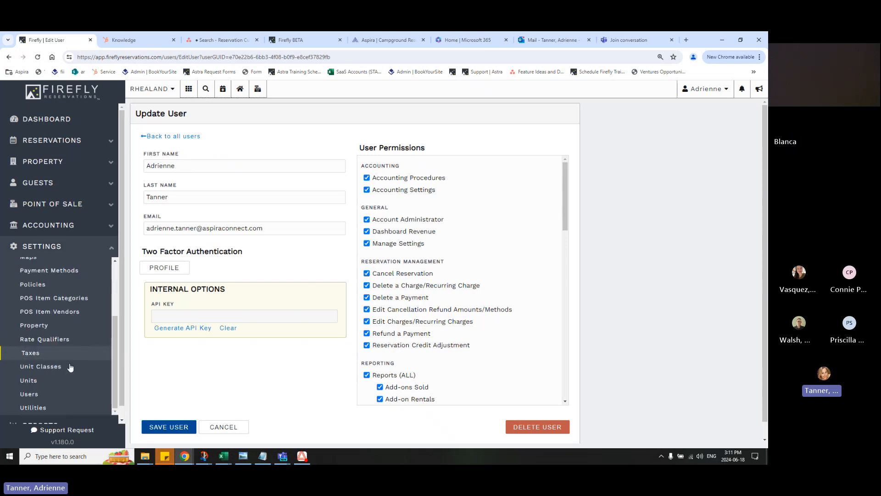
click(48, 382)
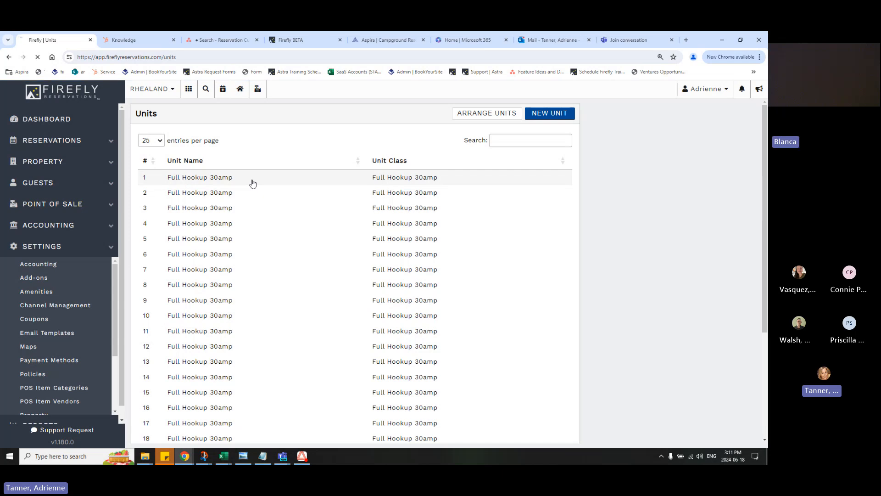
click(253, 183)
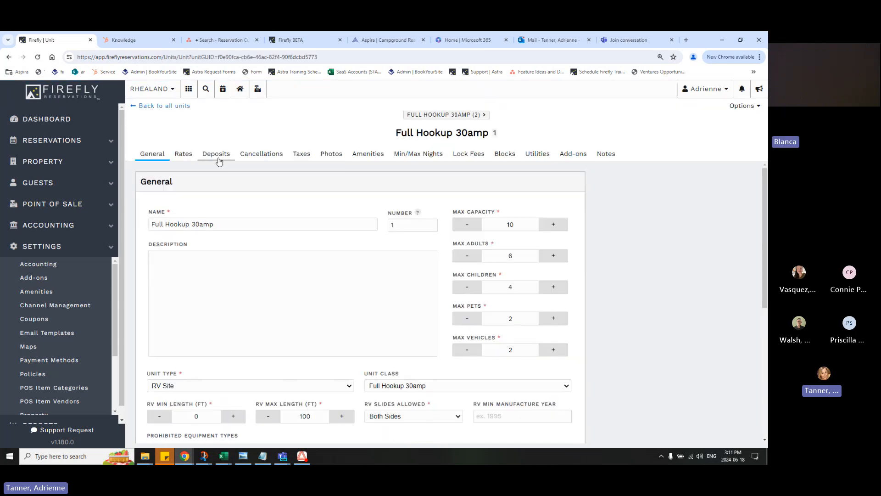
click(263, 154)
Edit the General Cancellation Policy rule to require a minimum of 7 days to arrival, and save it
click(571, 269)
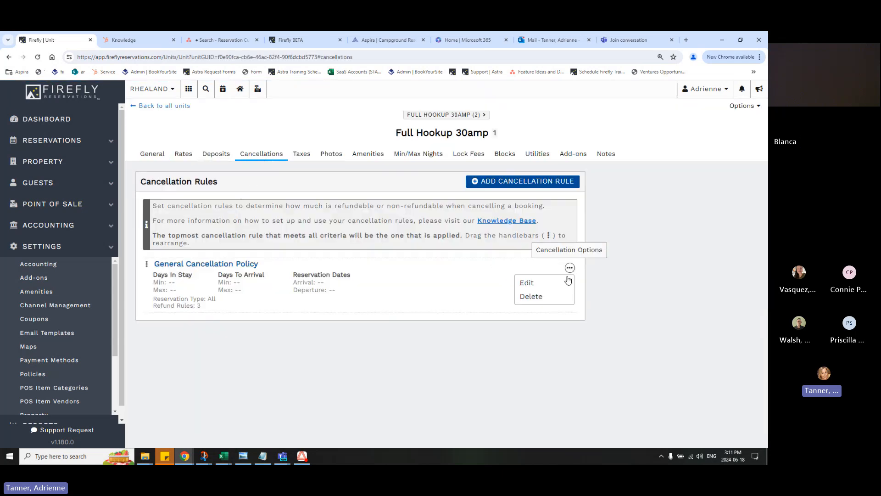
click(562, 281)
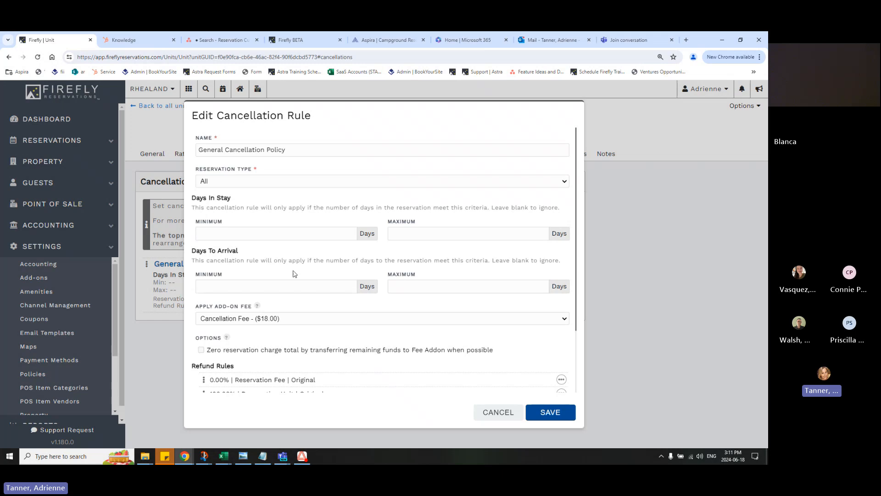
click(301, 287)
text(7)
click(554, 413)
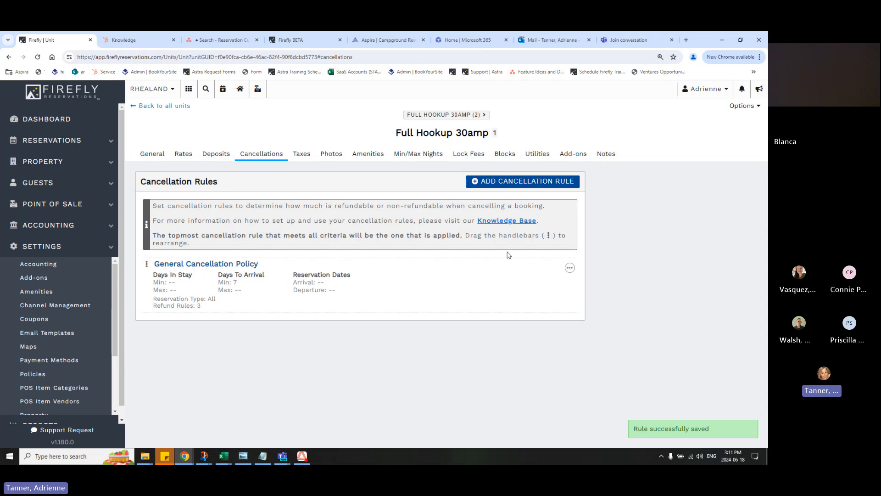
Start a new cancellation rule for the unit and name it Under 7 Days
click(559, 182)
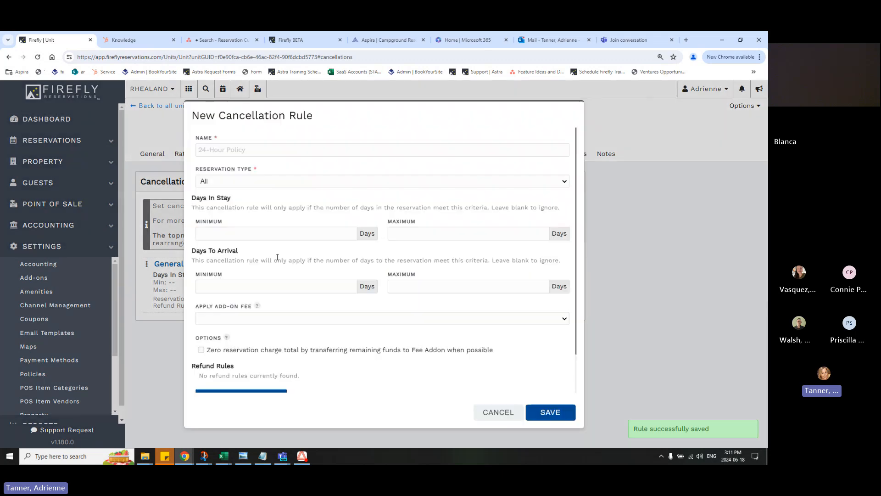
click(295, 151)
text(Under 7)
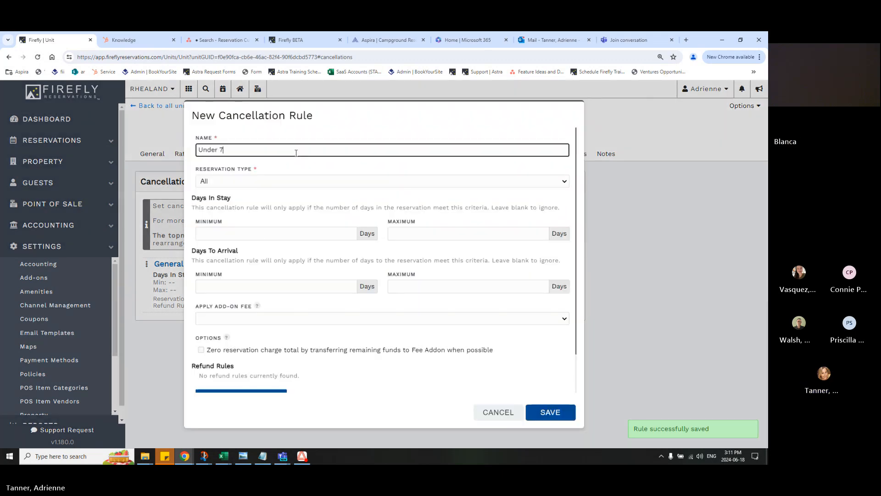
text( Days)
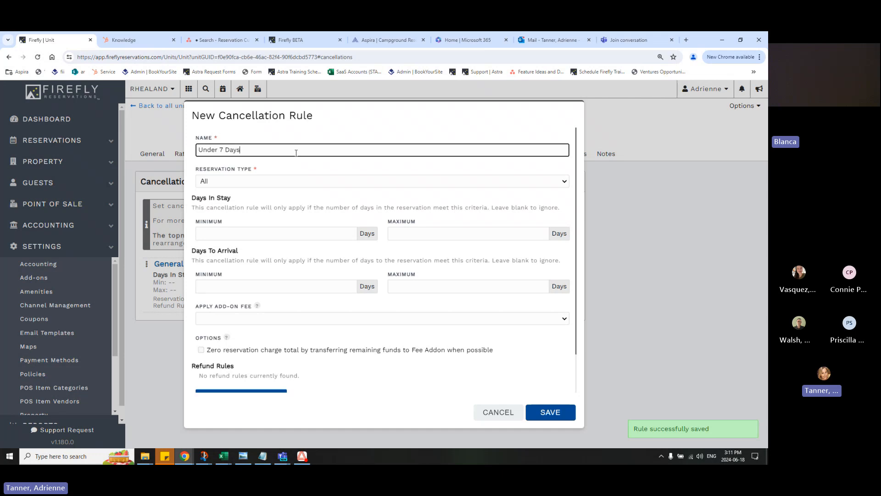
Set the new rule's days to arrival to a minimum of 1 and a maximum of 6
click(311, 286)
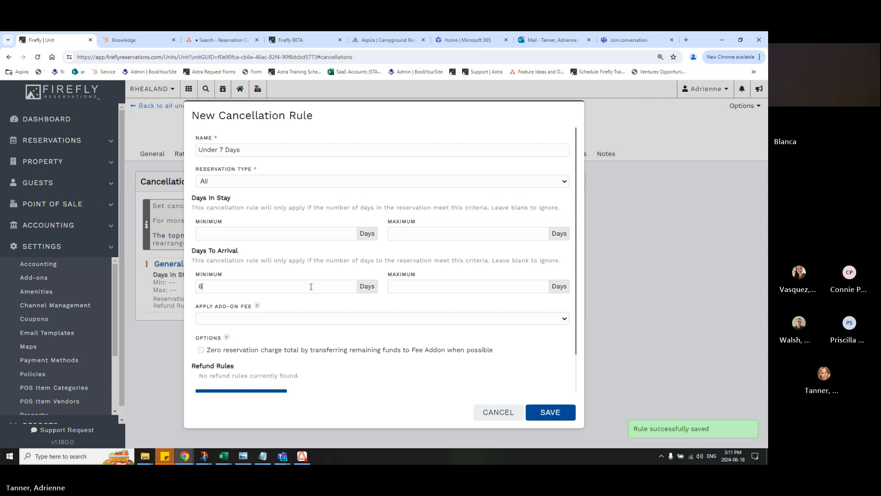
text(6)
key(BackSpace)
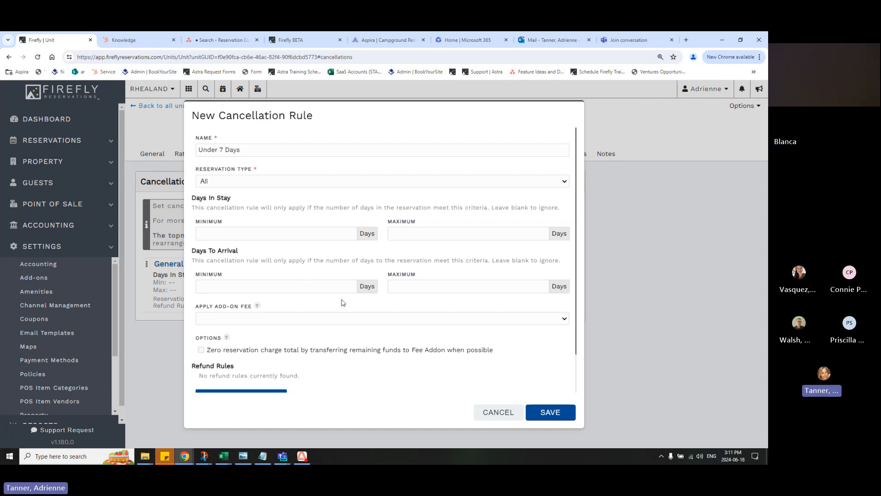
text(0)
text(7)
Apply the Cancel Fee add-on to the rule and enable zeroing the reservation charge total by transferring remaining funds to it
scroll(380, 302, down, 1)
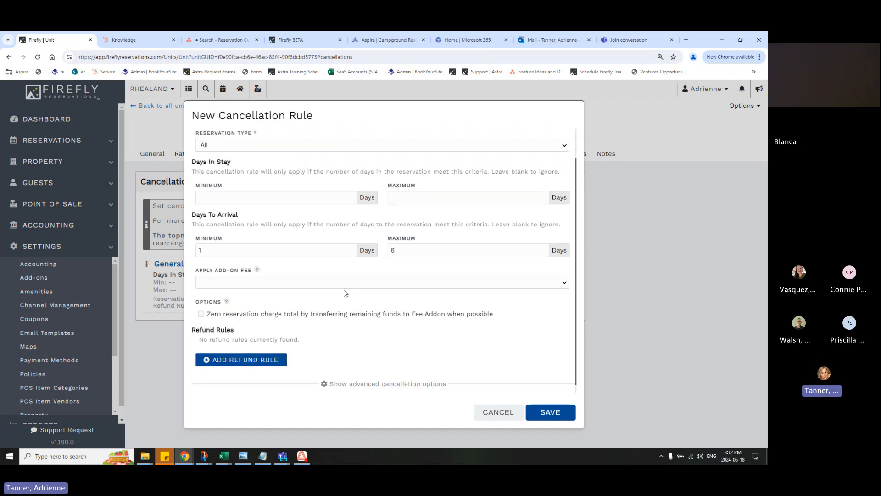
click(344, 286)
click(333, 301)
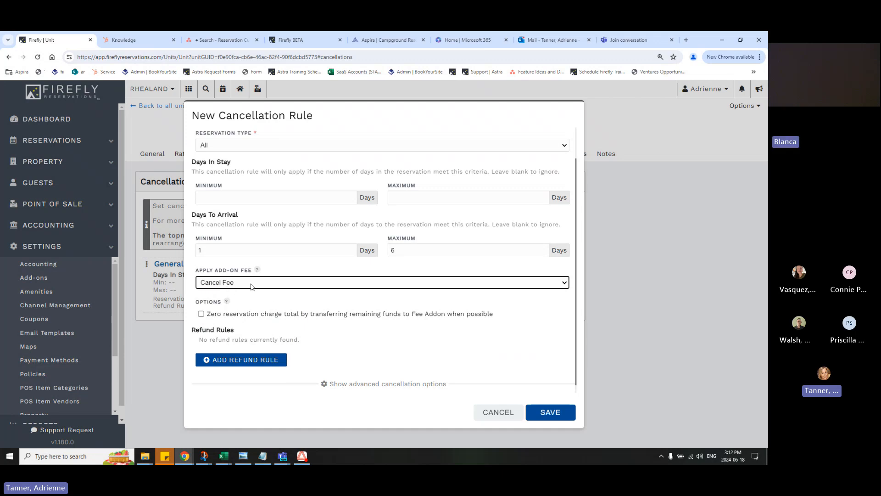
scroll(325, 320, down, 1)
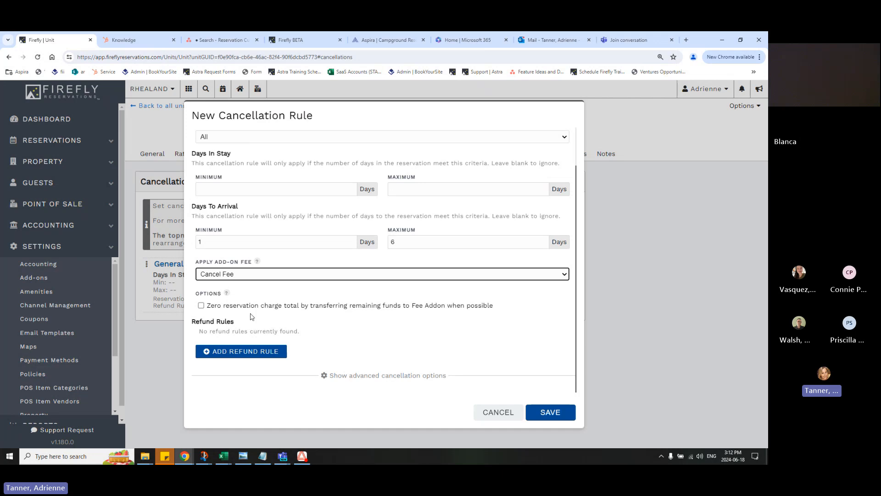
click(236, 311)
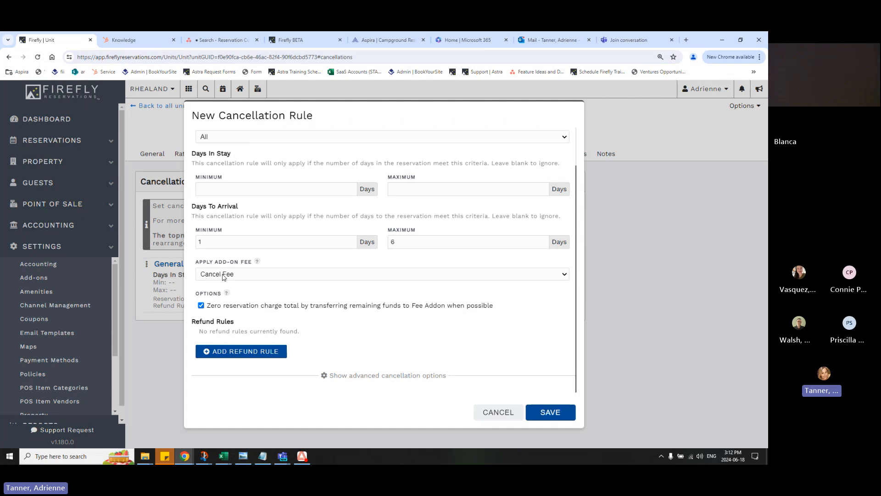
Add a refund rule with 0% to refund for the Reservation Fee charge type
click(287, 357)
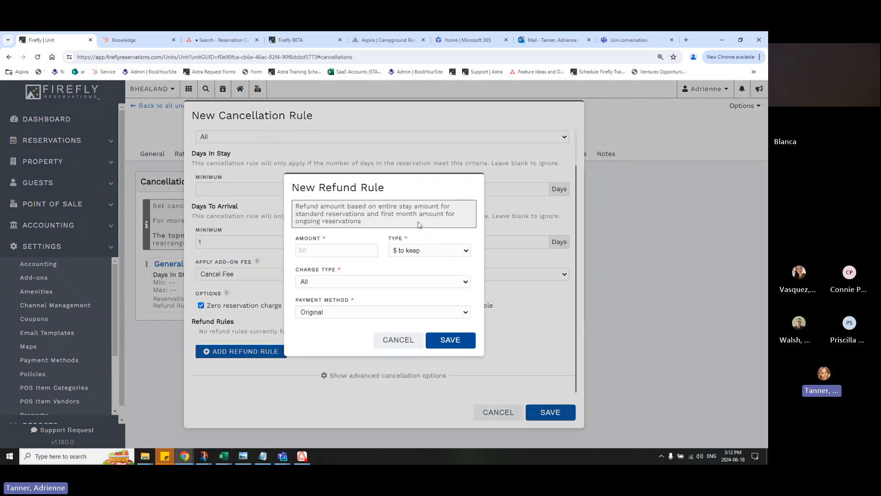
click(340, 251)
text(0)
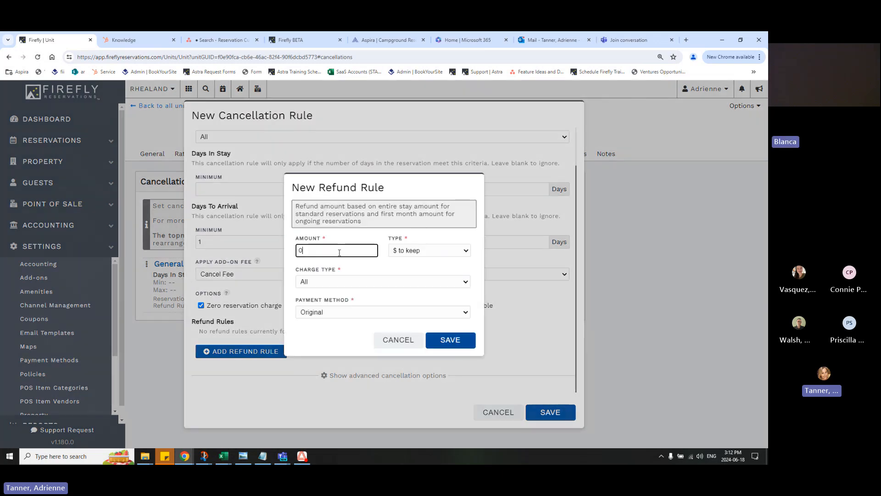
click(396, 254)
click(406, 270)
click(366, 281)
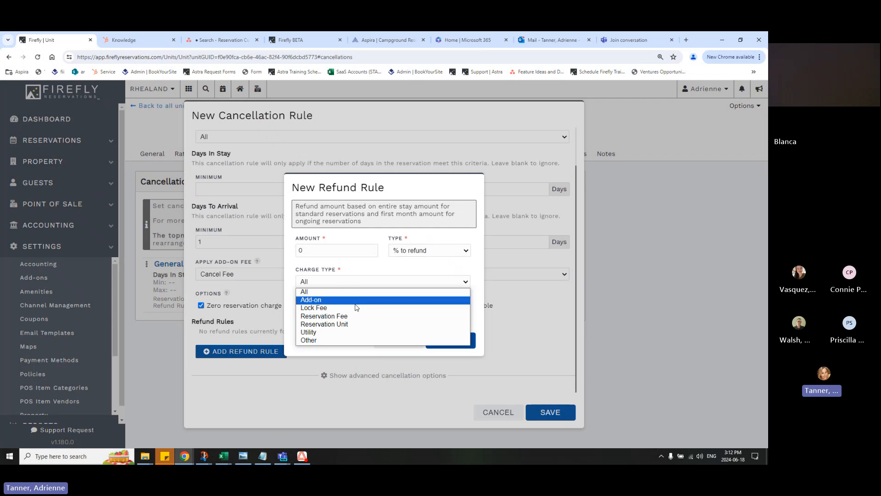
click(352, 323)
click(351, 282)
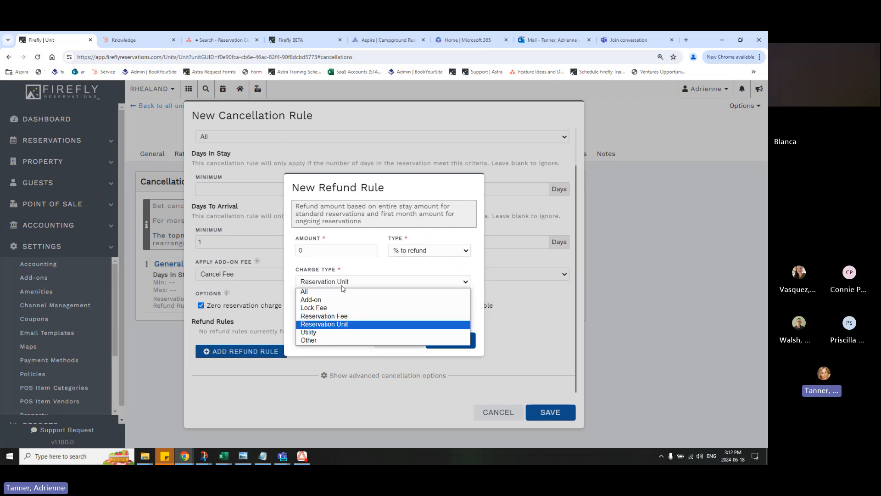
click(376, 316)
click(443, 342)
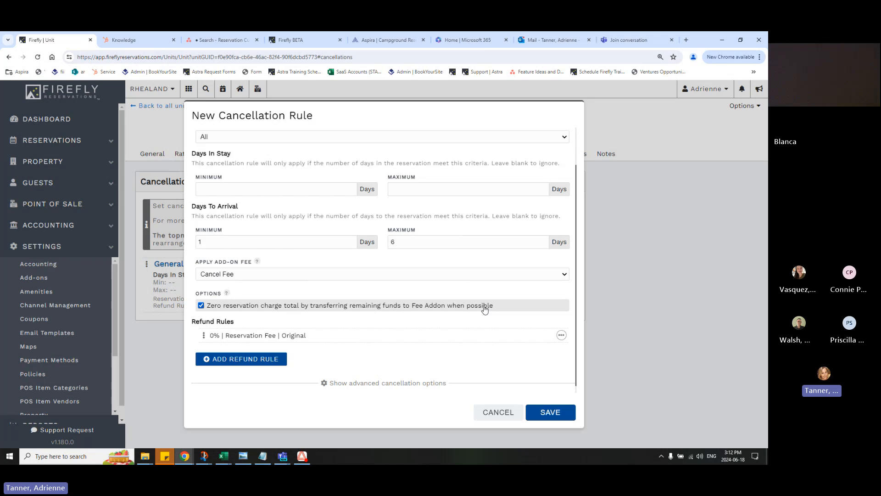
Change the Reservation Fee refund rule's payment method to Reservation Credit and save it
click(561, 335)
click(553, 349)
click(372, 312)
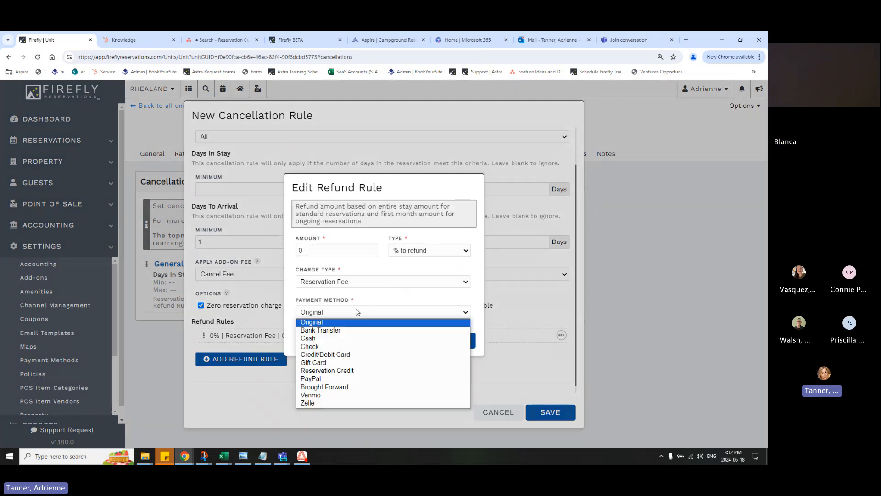
click(345, 370)
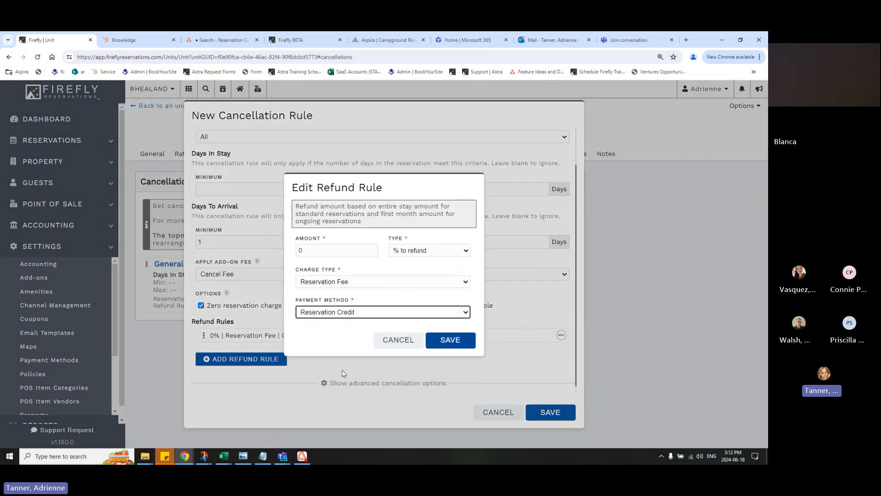
click(436, 342)
Start a second refund rule with an amount of 25 and the type % to refund
click(238, 365)
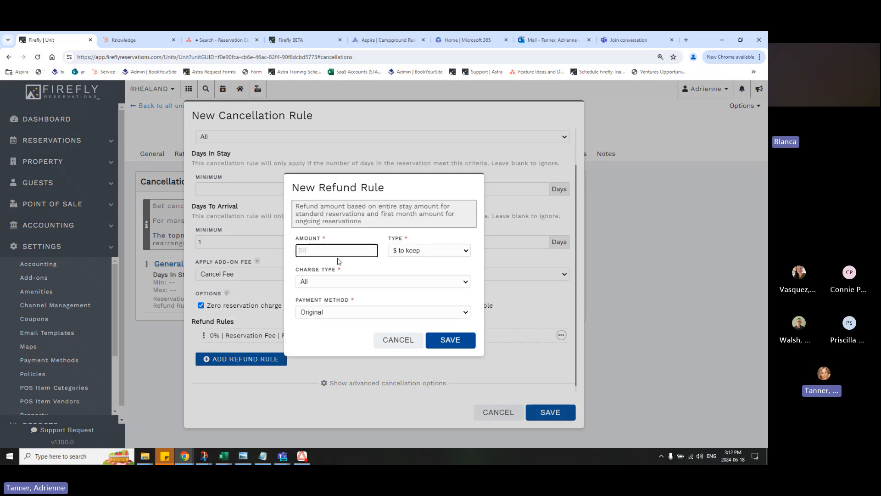
text(50)
click(420, 251)
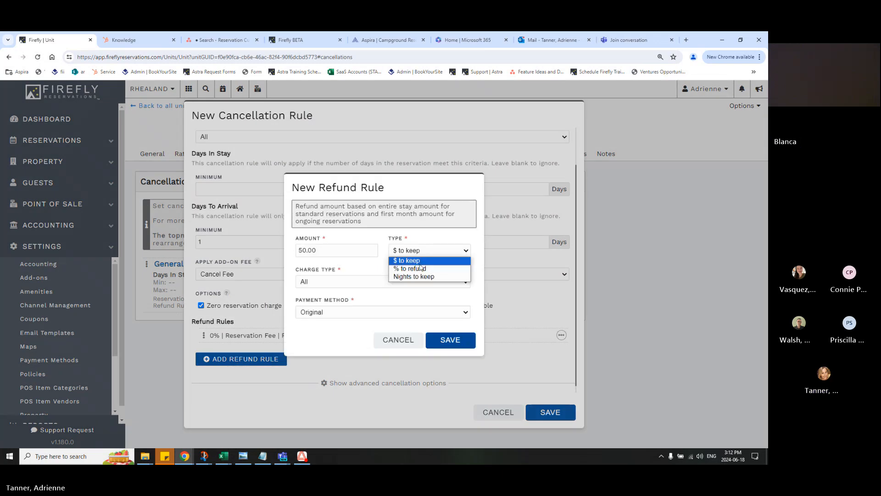
click(422, 268)
click(354, 254)
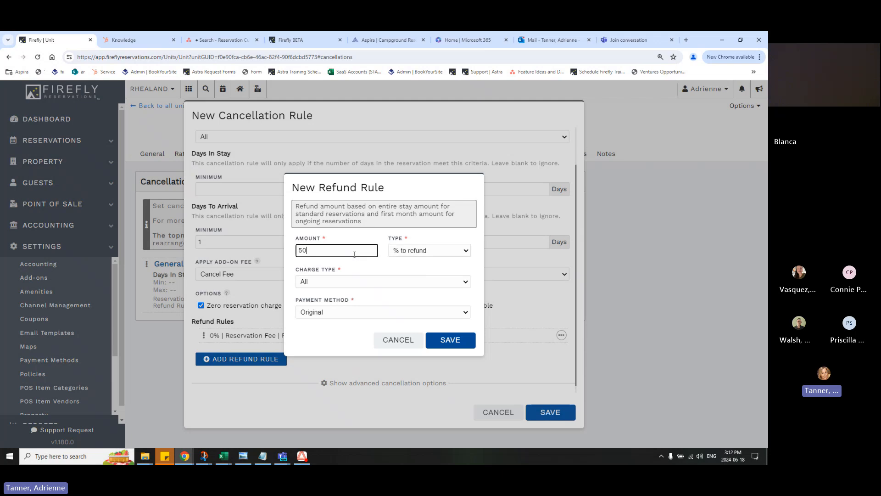
key(BackSpace)
key(BackSpace)
text(25)
Set the second refund rule's payment method to Reservation Credit and its charge type to Reservation Unit, and save it
click(348, 312)
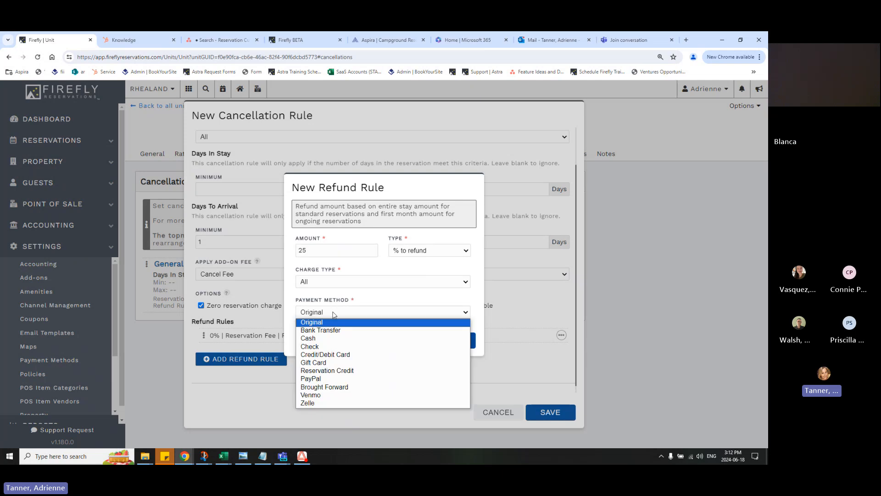
click(345, 371)
click(332, 281)
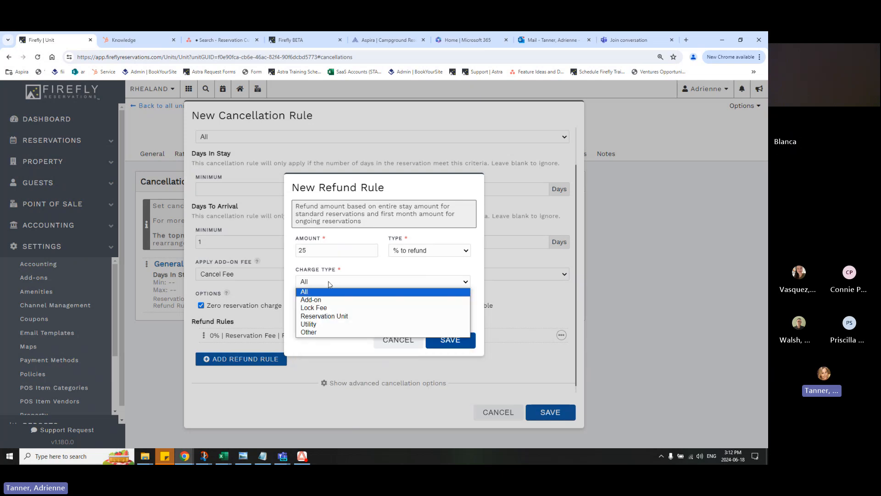
click(339, 313)
click(417, 292)
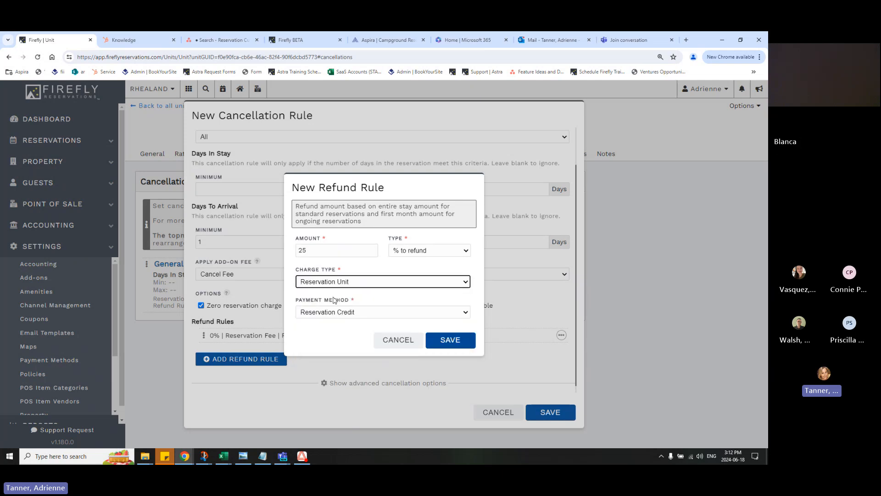
click(450, 340)
Show the rule's advanced cancellation options and review the minimum and maximum arrival and departure date criteria
scroll(334, 395, down, 1)
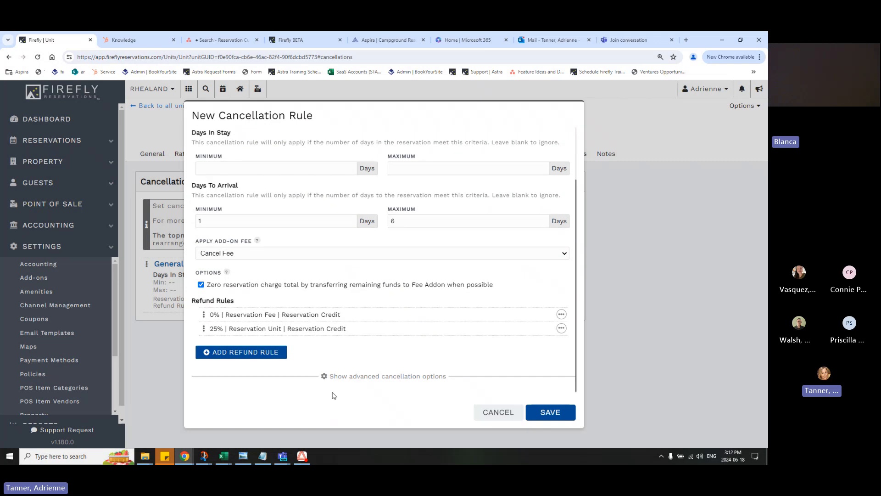
click(361, 380)
scroll(397, 388, down, 2)
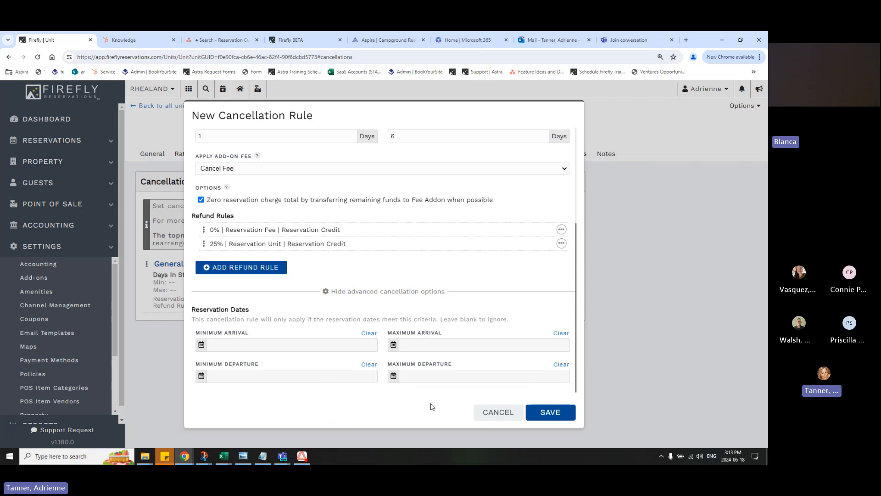
Save the new cancellation rule and move Under 7 Days above General Cancellation Policy in the rule order
scroll(524, 354, up, 3)
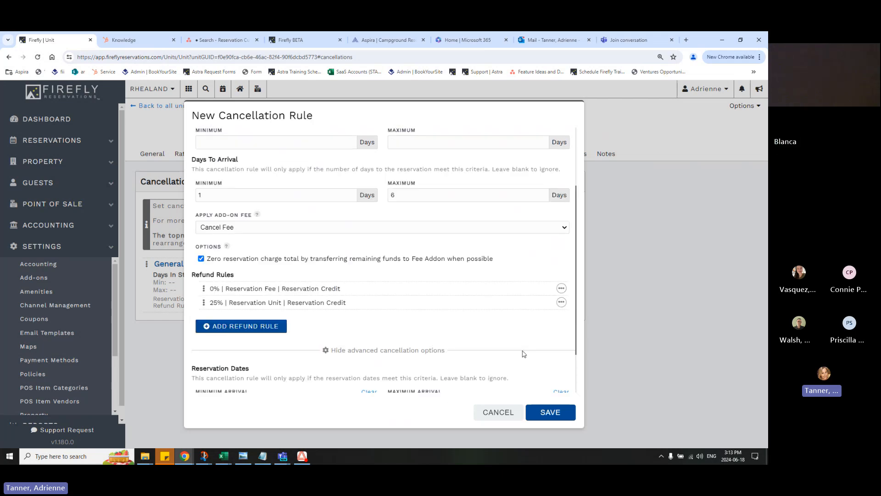
click(551, 412)
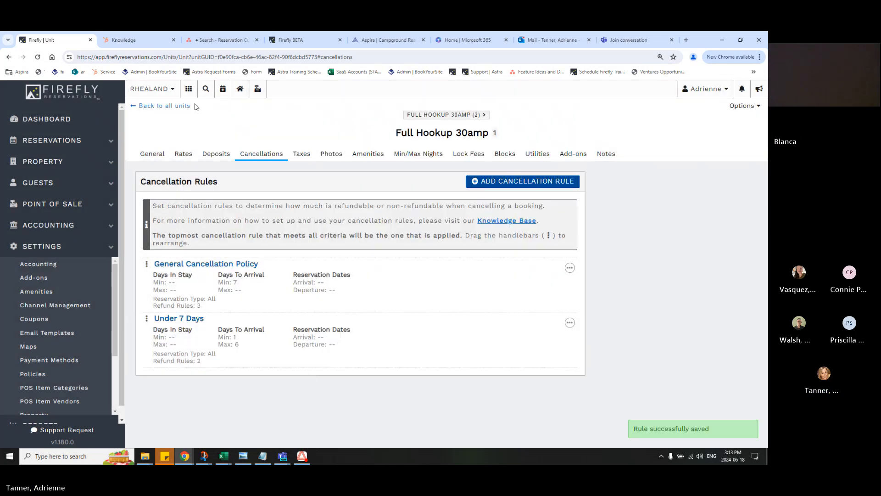
drag(148, 323, 154, 271)
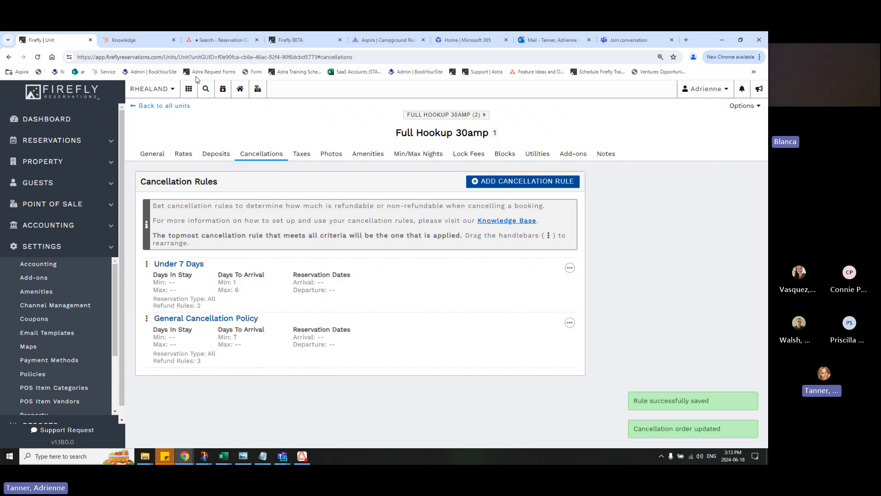
click(189, 88)
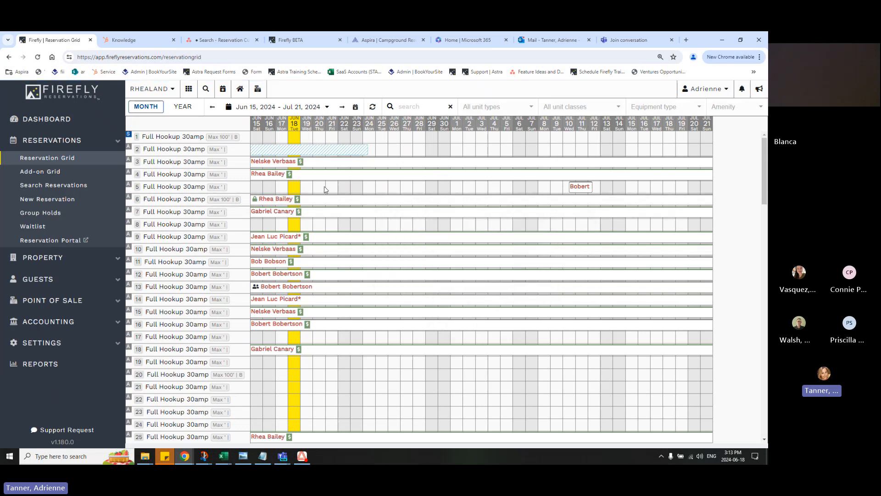
drag(324, 189, 345, 189)
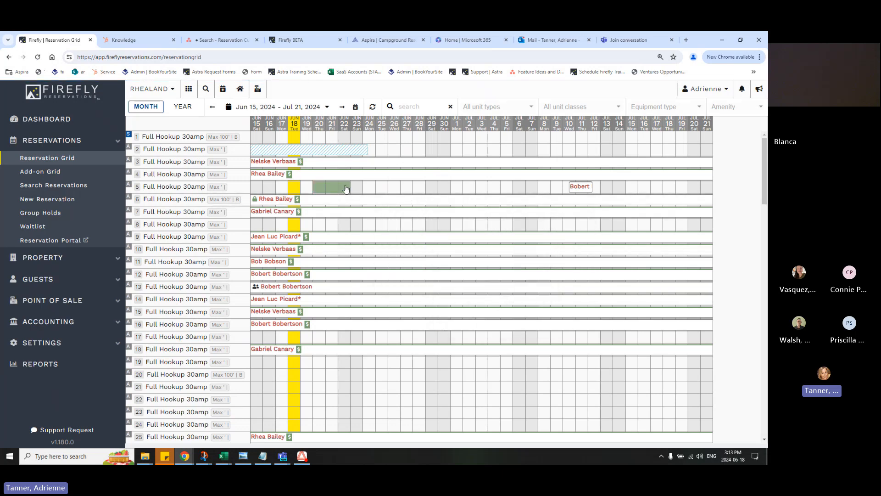
click(53, 348)
scroll(44, 381, down, 3)
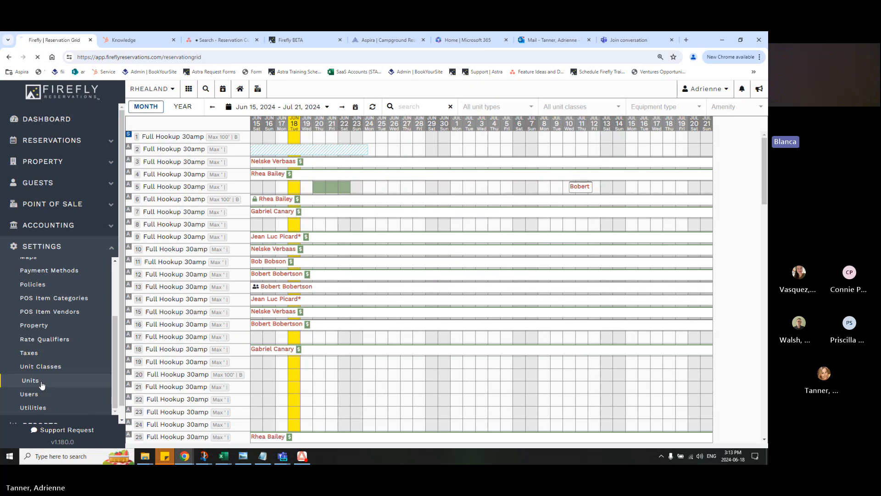
click(42, 383)
click(551, 177)
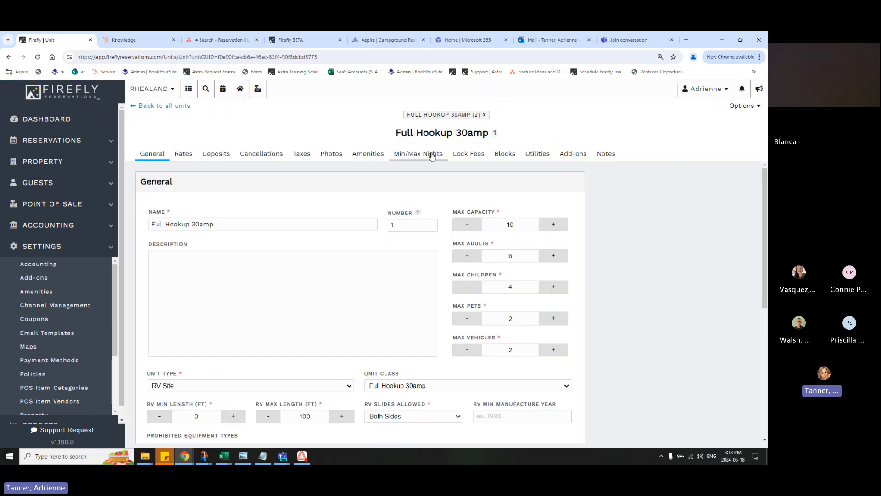
click(261, 153)
Export only the Cancellation Rules from Full Hookup 30amp unit 1 to all other units
click(734, 106)
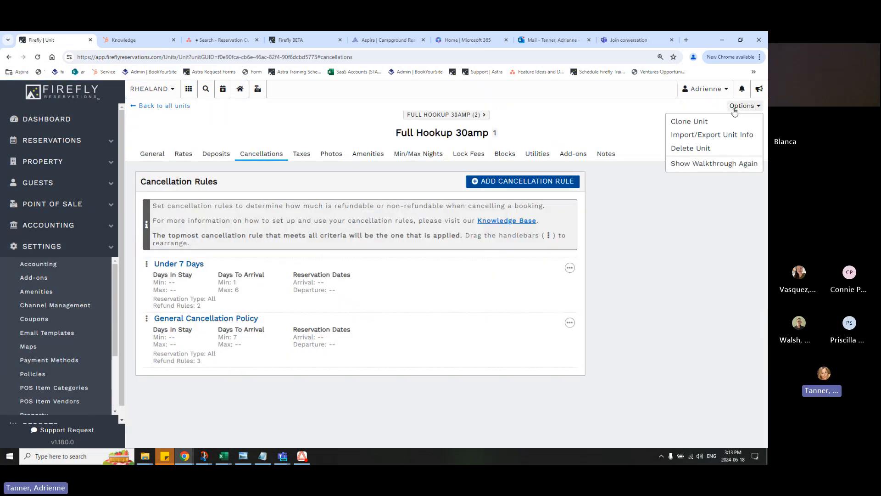
click(723, 136)
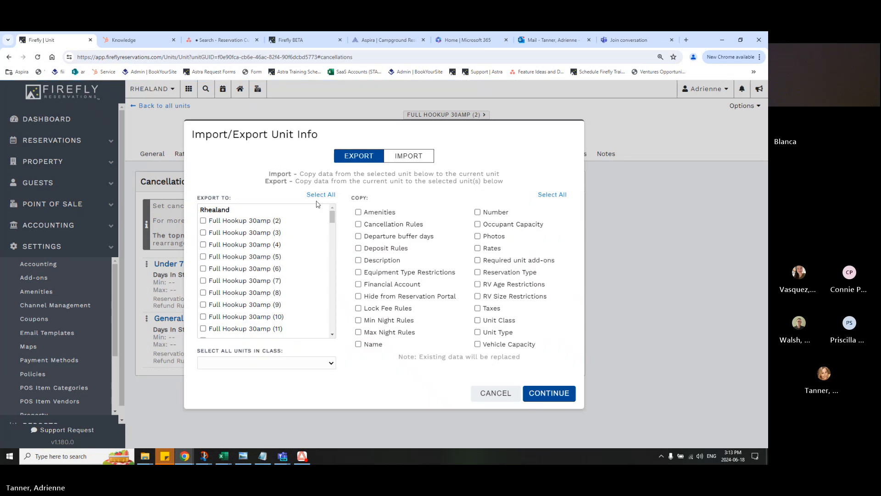
click(316, 194)
click(381, 224)
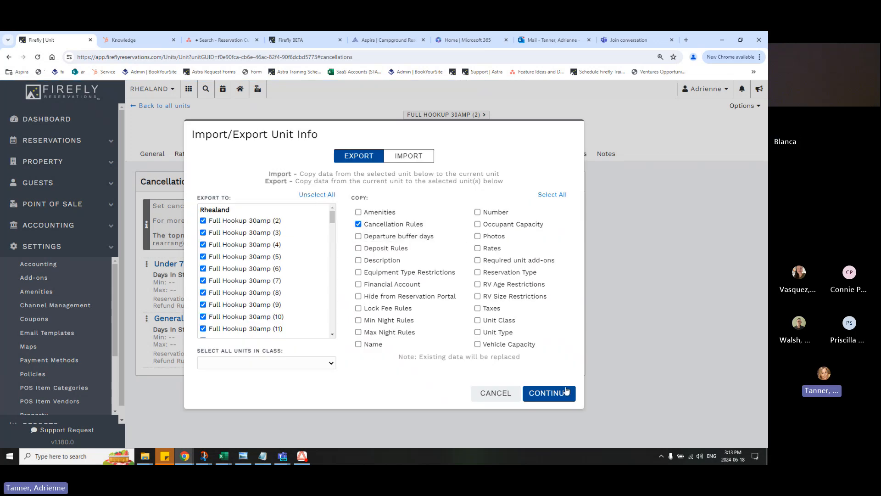
click(549, 393)
click(454, 281)
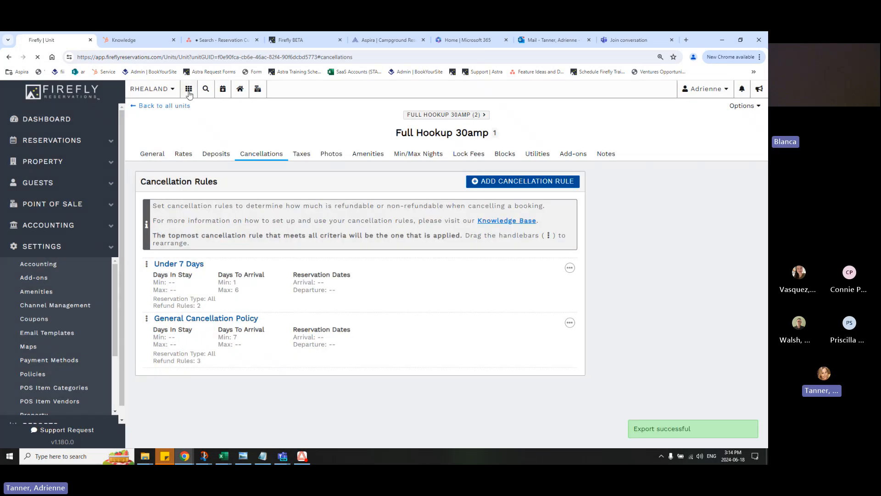
Start a new reservation on the reservation grid for Full Hookup 30amp unit 5 from June 20 to June 22, 2024
click(189, 88)
drag(308, 186, 342, 188)
right_click(305, 190)
click(312, 190)
right_click(341, 187)
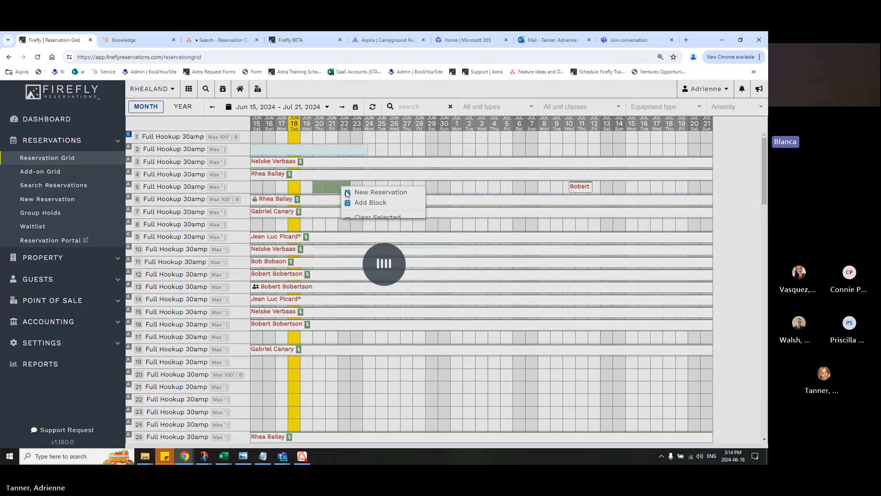
click(363, 192)
Set the equipment type to Fifth Wheel, RV length to 25 ft and RV slides to No Slides, and create the reservation
click(375, 287)
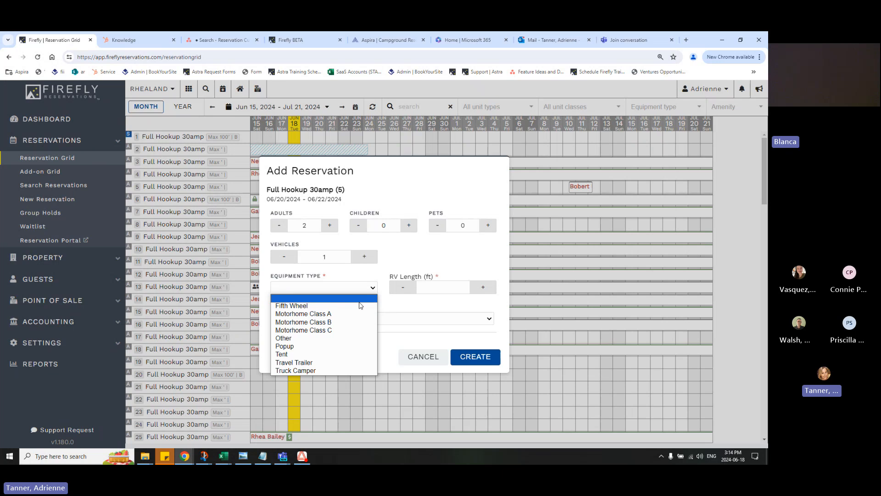
click(360, 305)
click(438, 318)
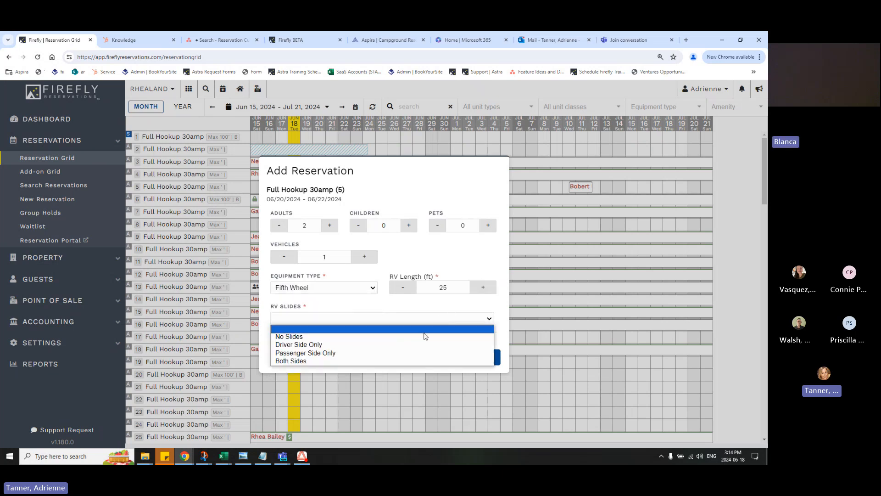
click(425, 336)
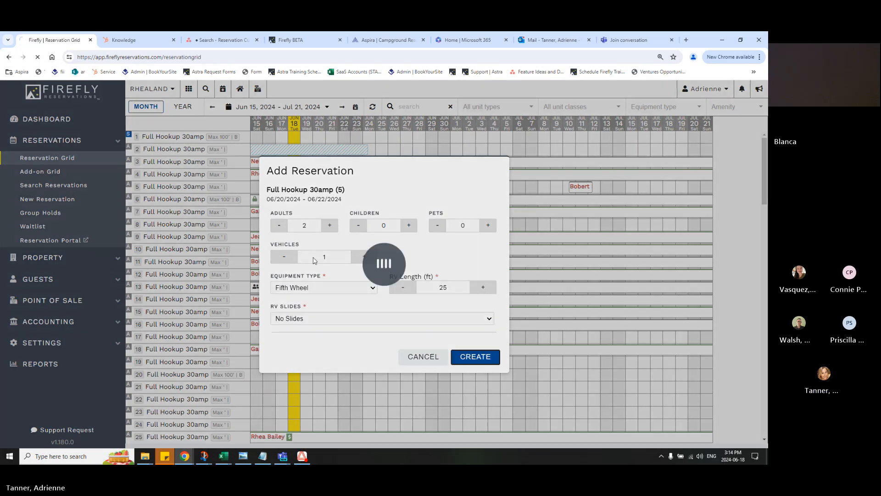
Search the returning guests by first name and assign the matching guest to the reservation
scroll(377, 277, down, 2)
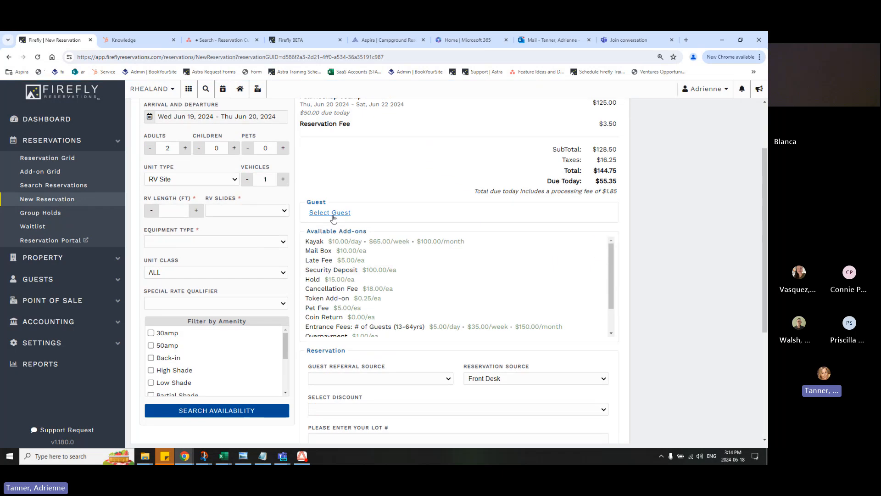
click(332, 215)
text(cali)
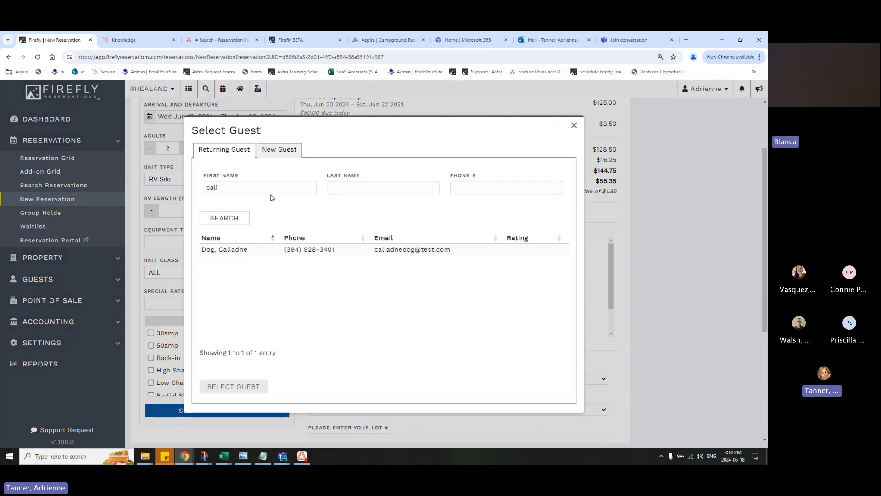
click(238, 249)
click(233, 386)
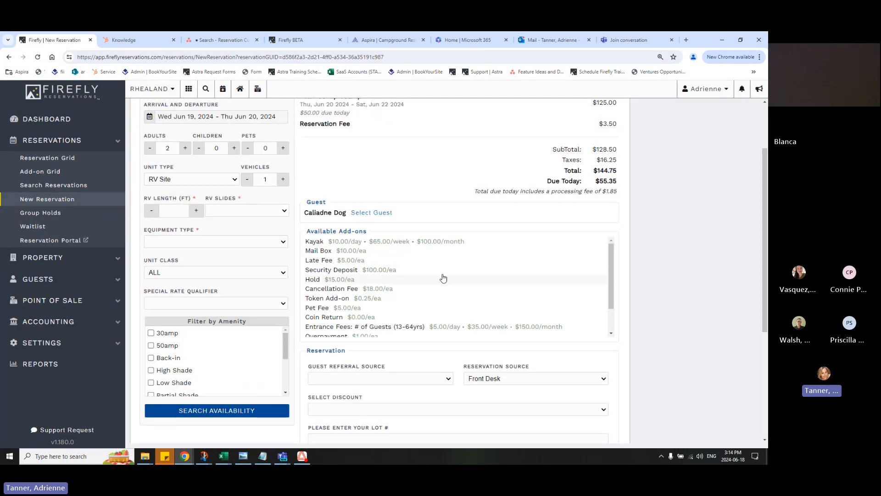
Set the guest referral source to Returning Guest and turn off the reservation confirmation notification
scroll(417, 356, down, 3)
click(390, 247)
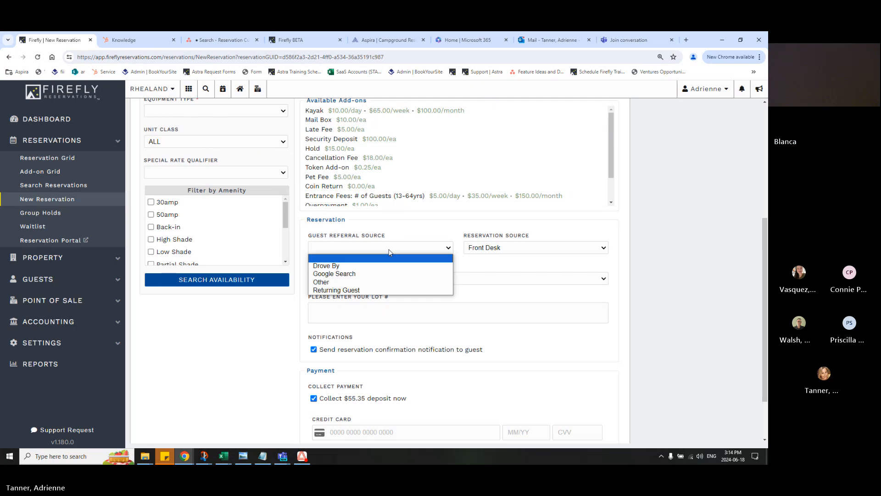
click(349, 290)
scroll(388, 387, down, 2)
click(351, 284)
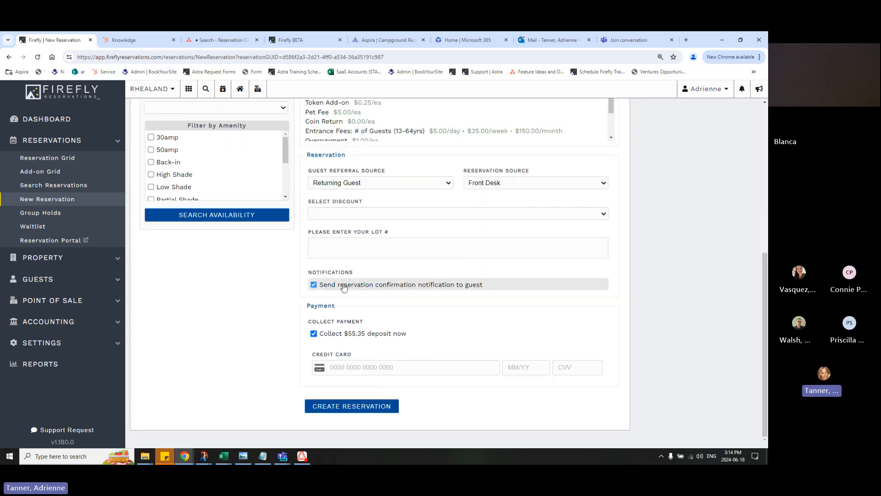
Enter the credit card number, expiry date and CVV for the deposit and create the reservation
right_click(364, 365)
click(354, 362)
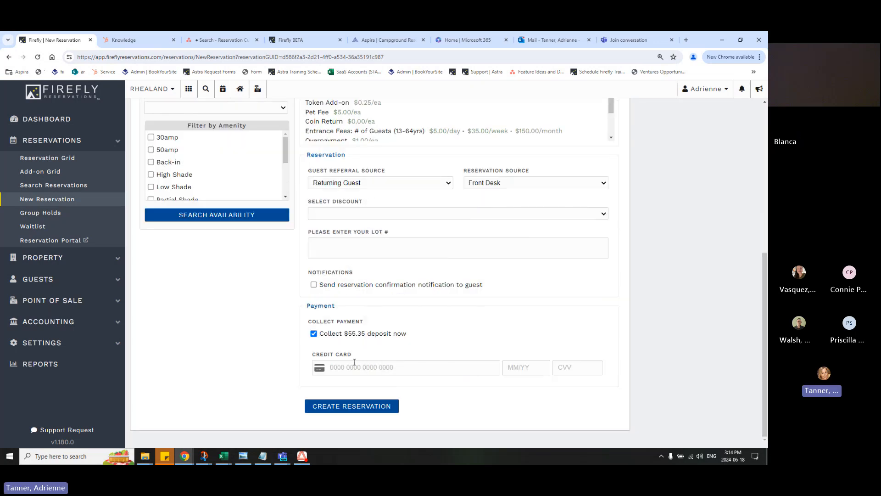
text(4111111111111111)
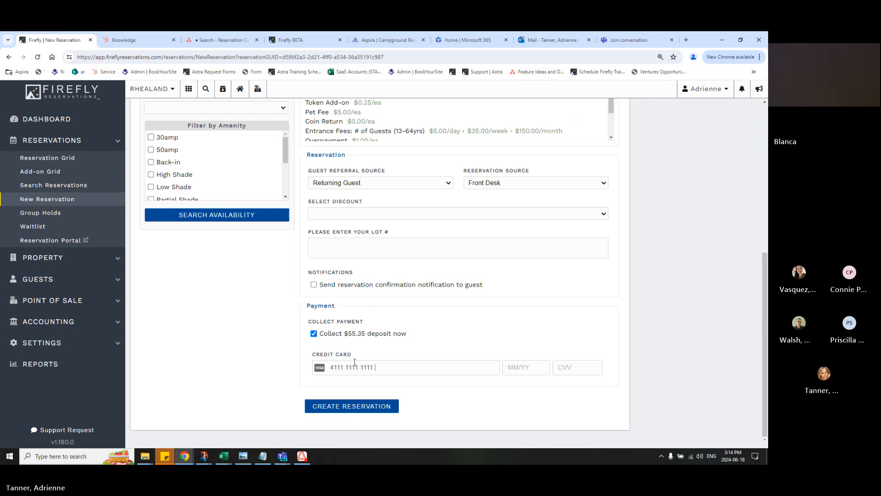
text(12/26)
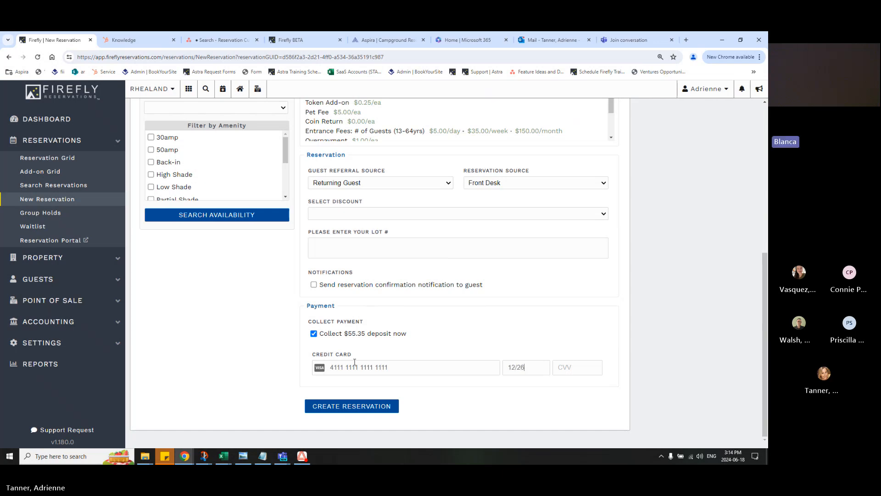
text(123)
click(347, 409)
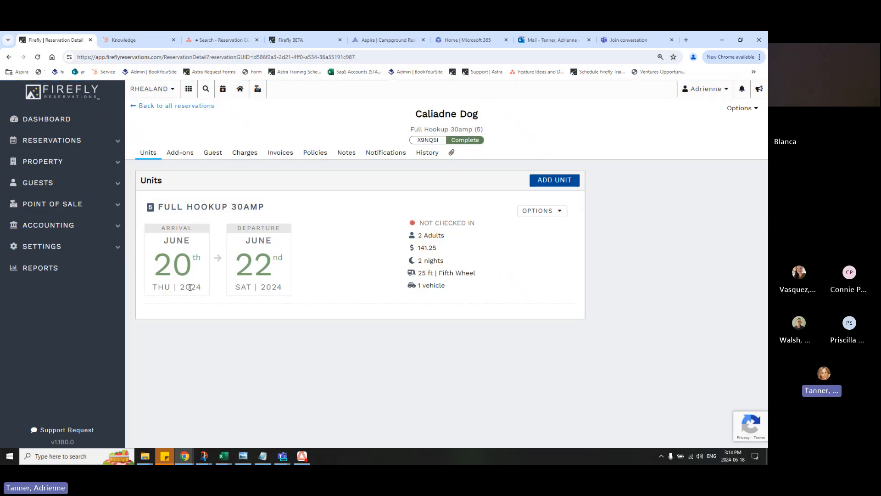
Cancel the unit 5 reservation with the Cancel Fee option kept on, after checking its refund amounts and summary
click(740, 108)
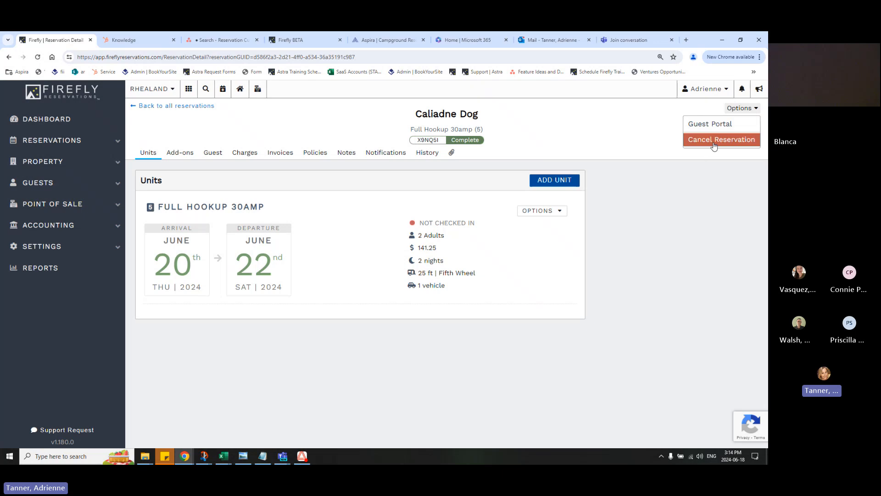
click(714, 140)
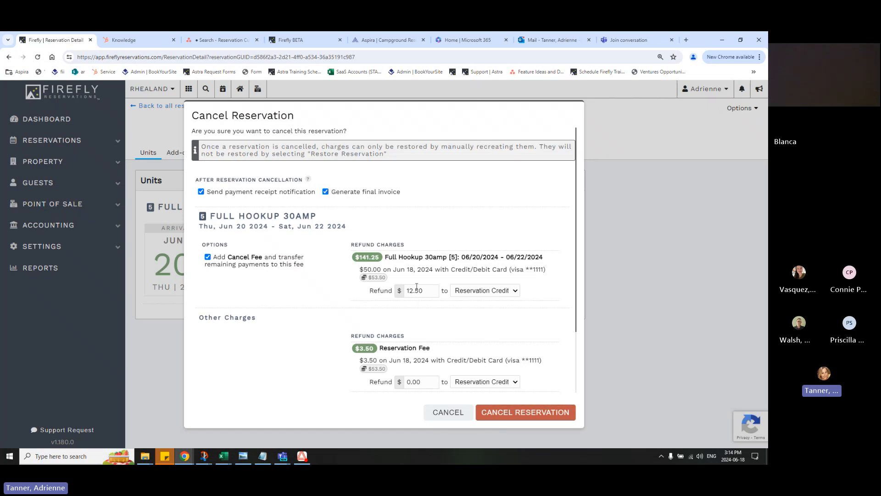
scroll(408, 305, down, 2)
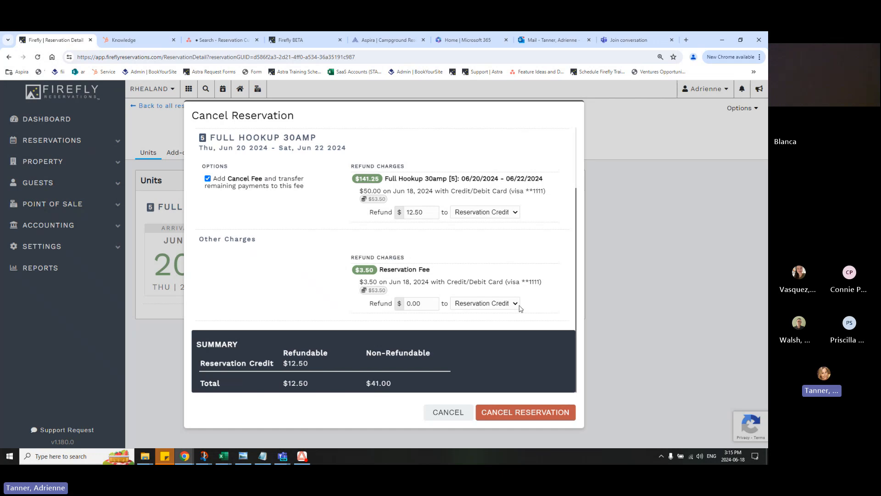
click(509, 415)
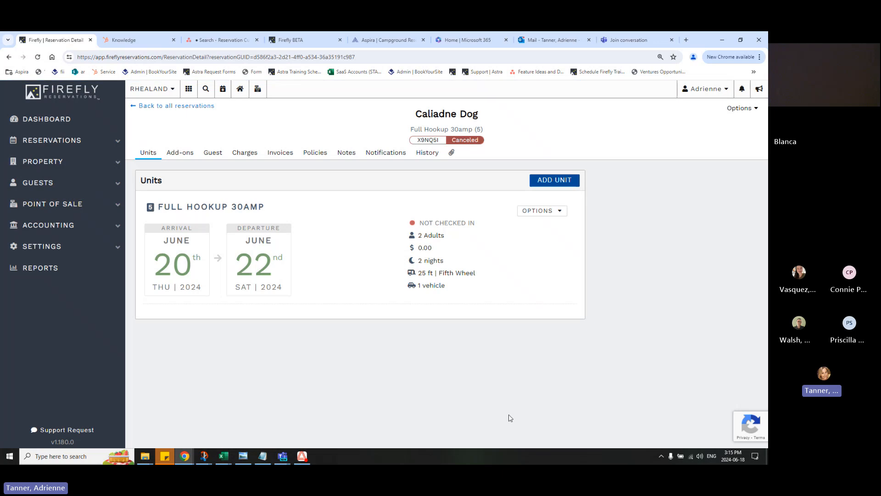
Review the canceled reservation's charges, final invoice PDF and email notification history
click(250, 157)
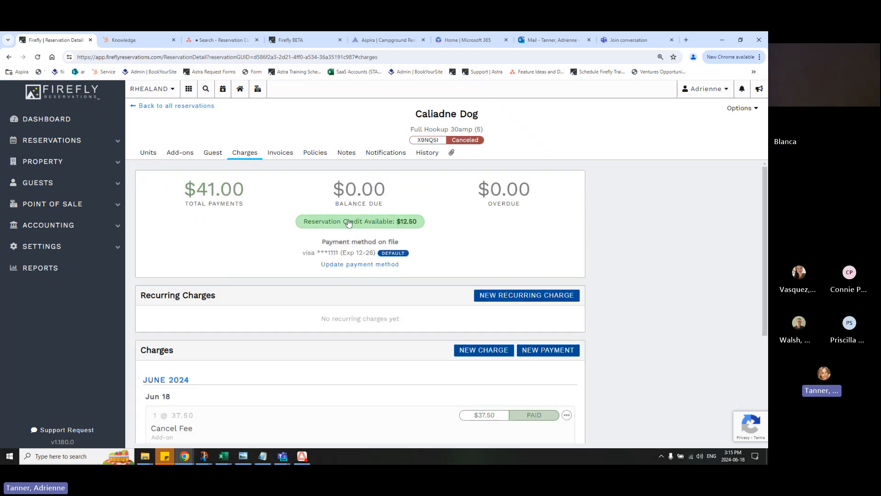
click(286, 154)
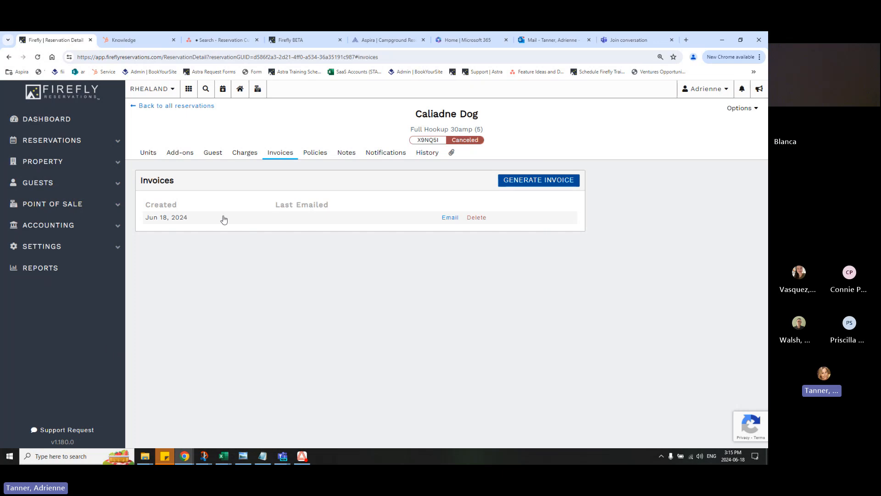
click(281, 218)
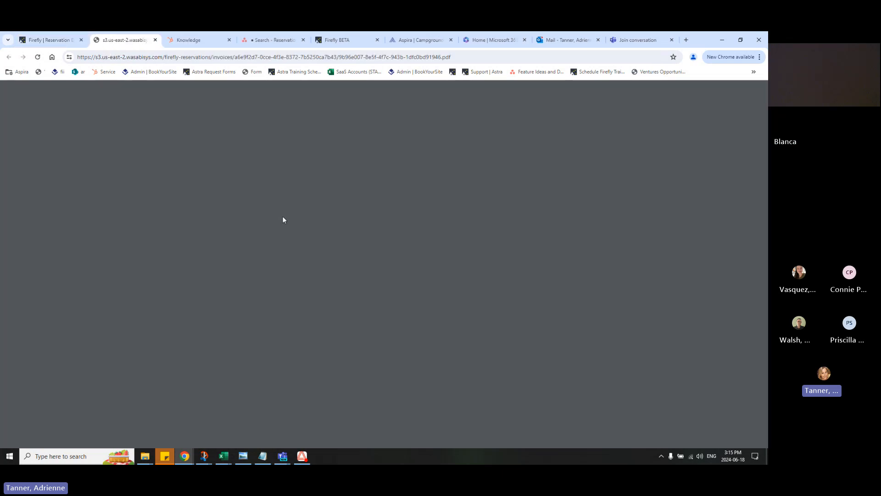
scroll(269, 318, down, 2)
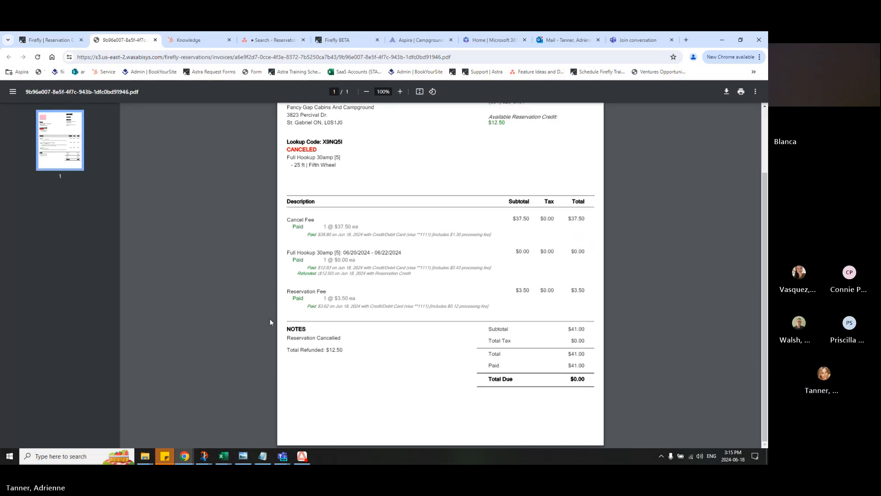
scroll(270, 318, up, 2)
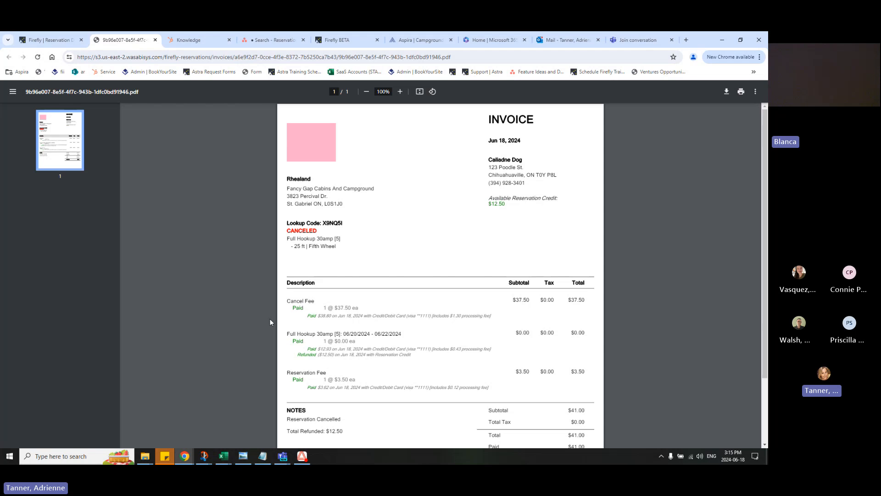
click(155, 40)
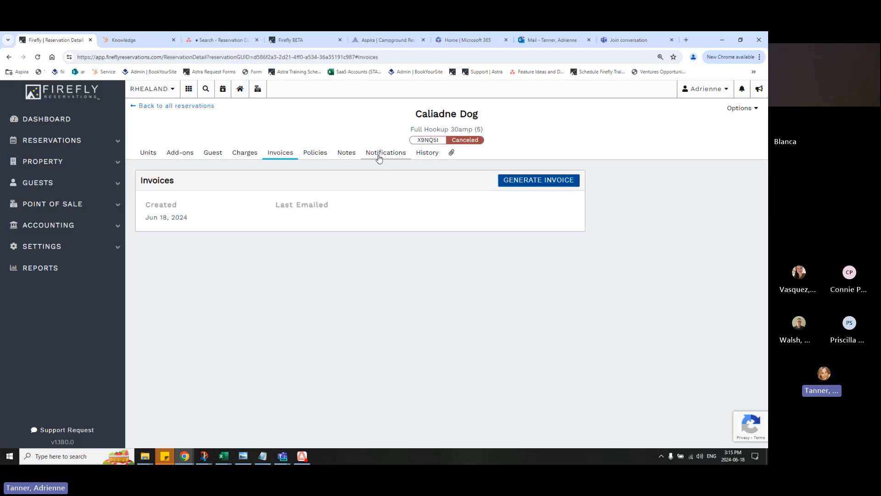
click(378, 153)
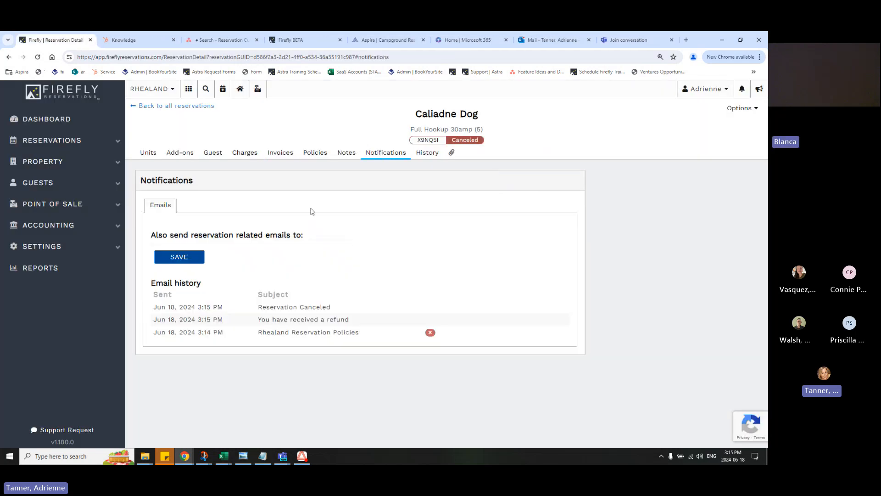
Preview the Reservation Canceled email from the email history and review its reservation, fee and payment details
click(293, 312)
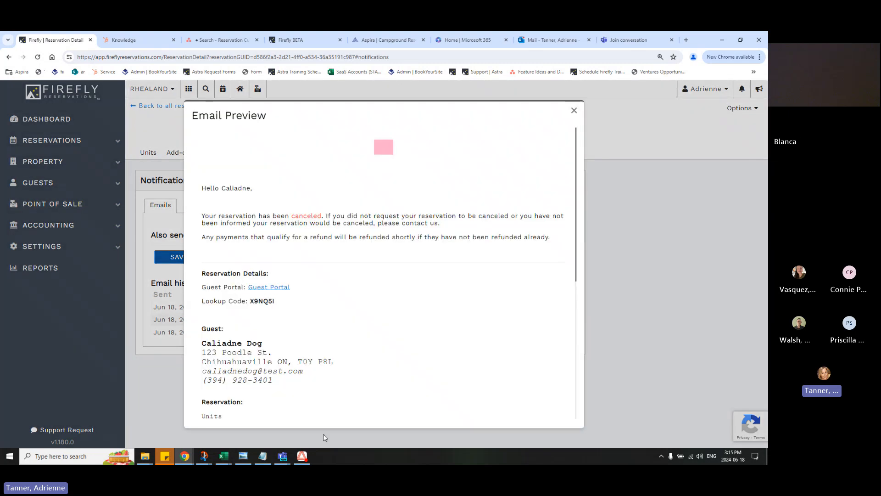
scroll(376, 395, down, 6)
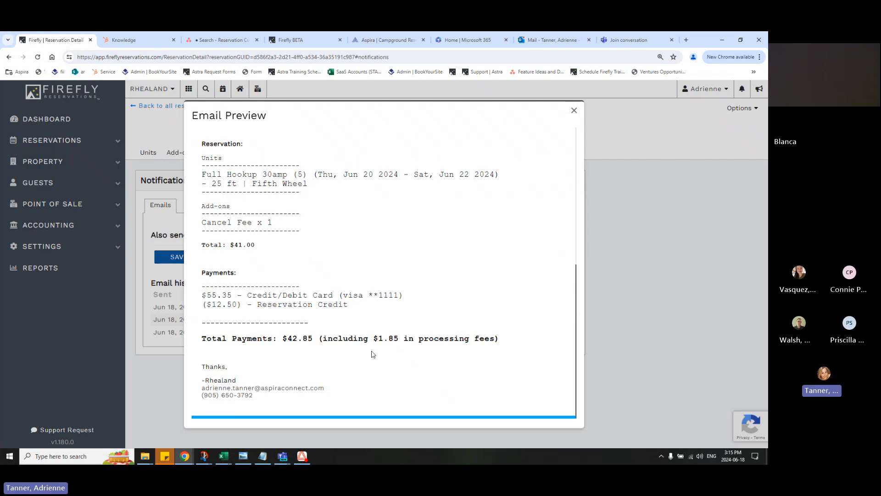
scroll(367, 299, up, 3)
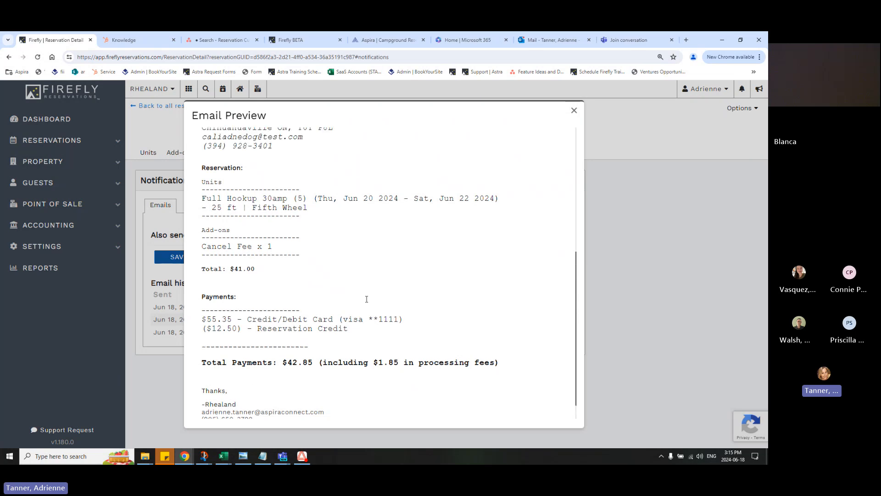
scroll(295, 362, down, 3)
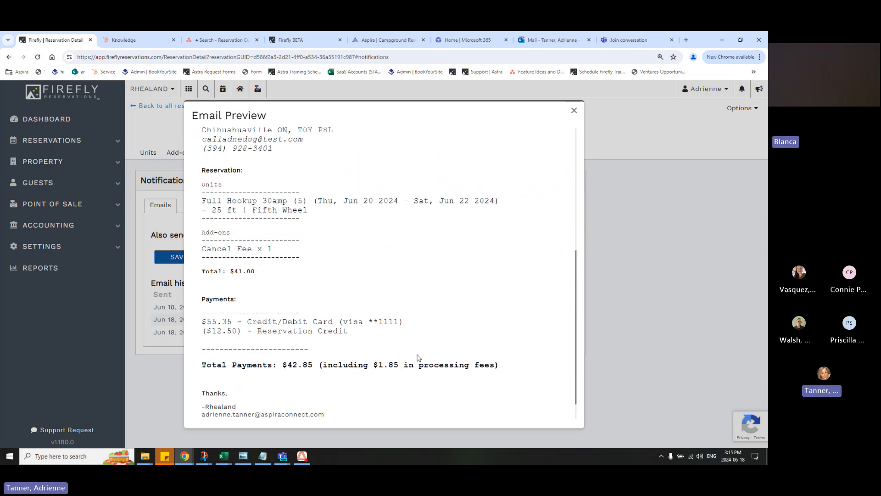
scroll(486, 265, up, 2)
scroll(486, 266, up, 2)
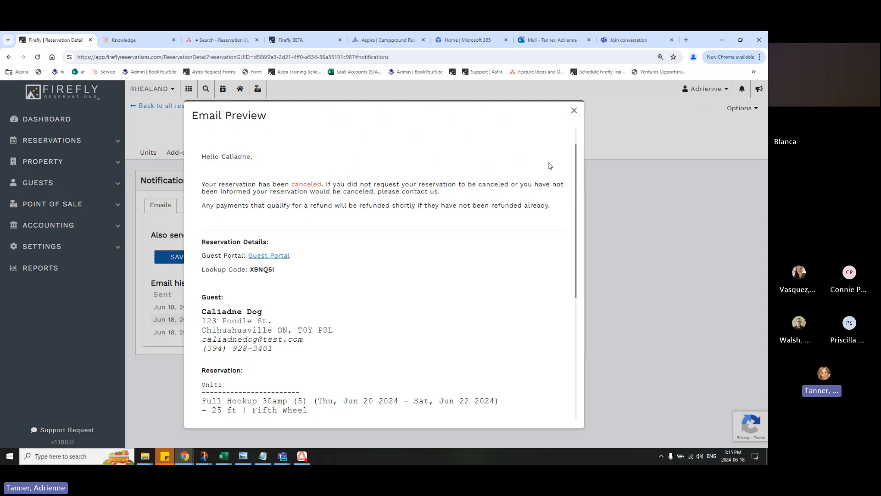
click(574, 110)
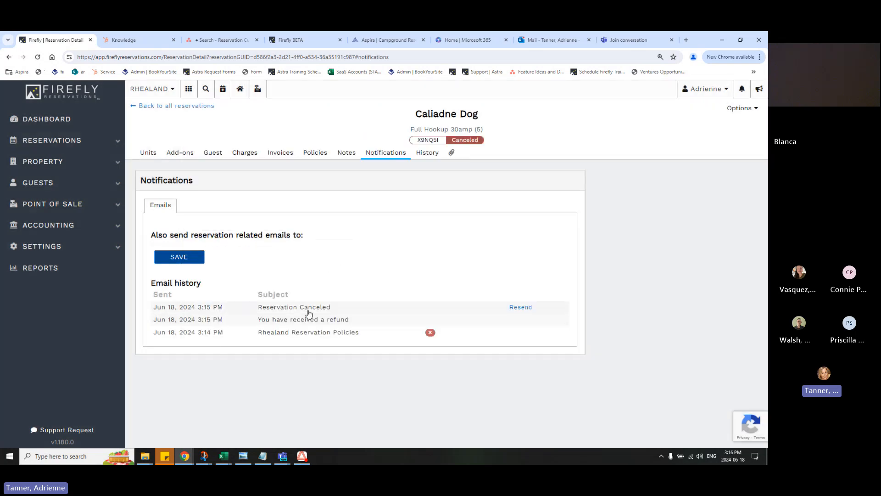
Open the property's email templates and look through the Charges, Payment, POS and Reservation template lists
click(86, 244)
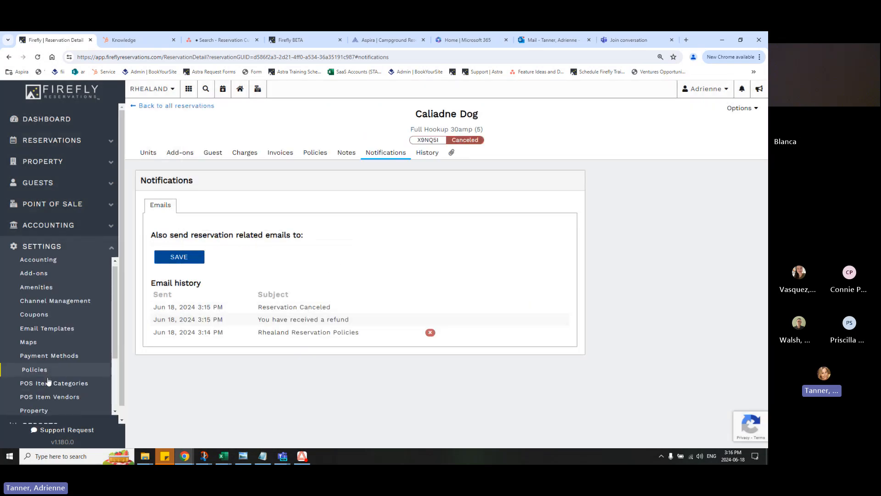
click(47, 331)
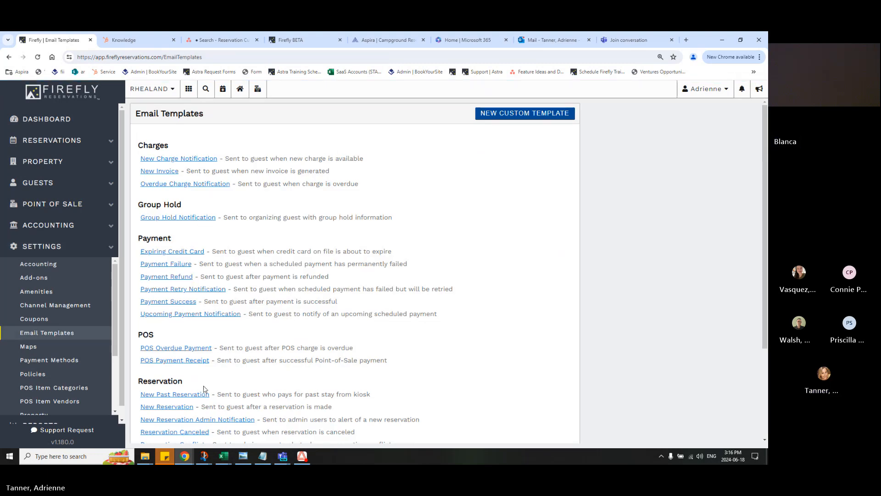
scroll(198, 230, down, 1)
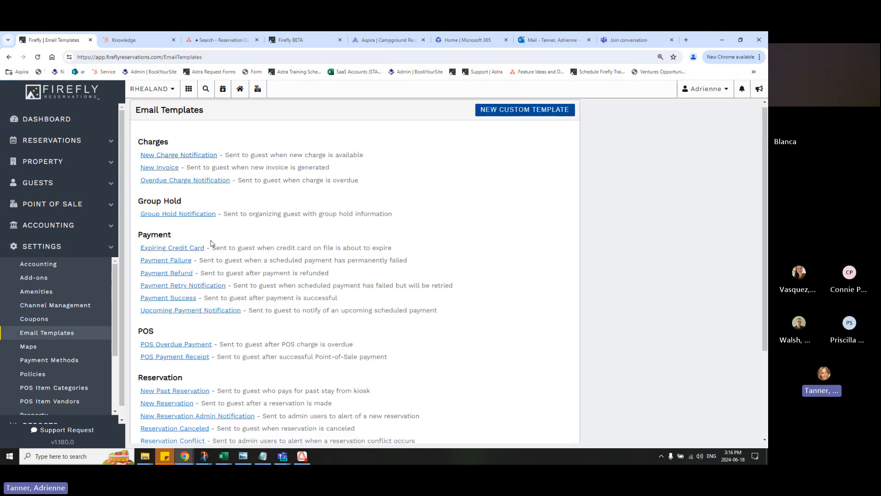
scroll(238, 322, down, 1)
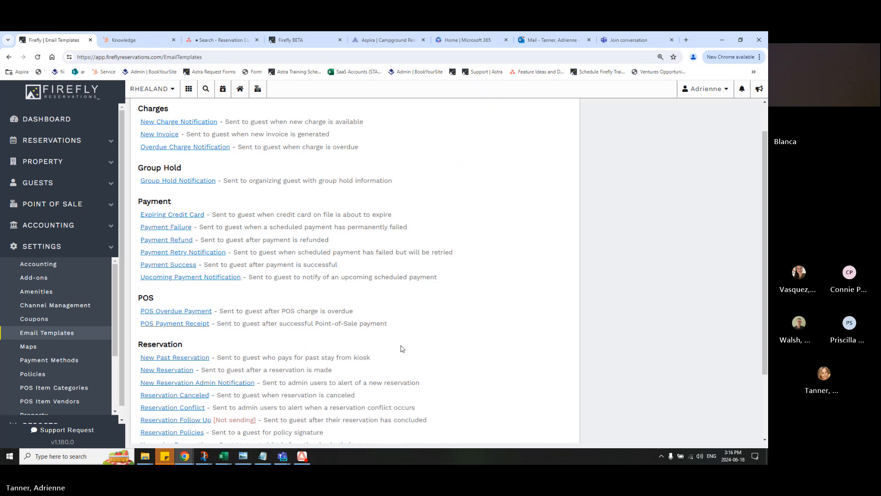
scroll(399, 337, up, 1)
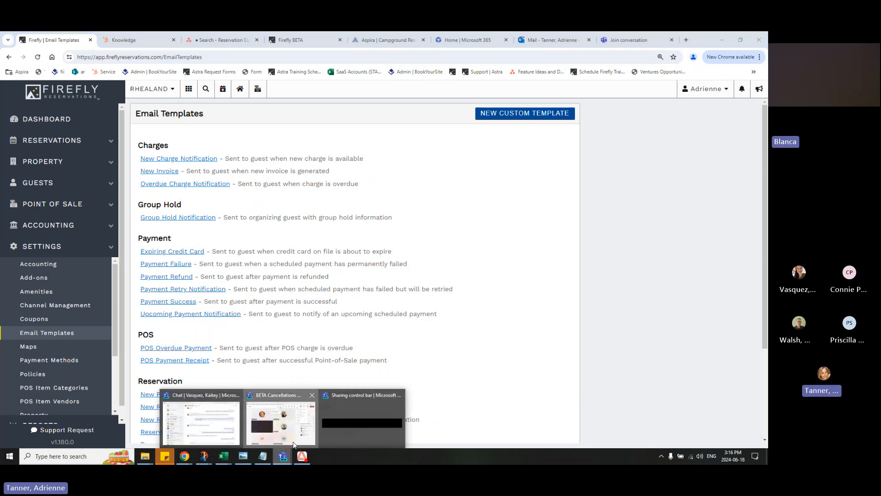
Switch to the Microsoft Teams meeting window, read the attendees' questions in the meeting chat, and return to Firefly
click(293, 442)
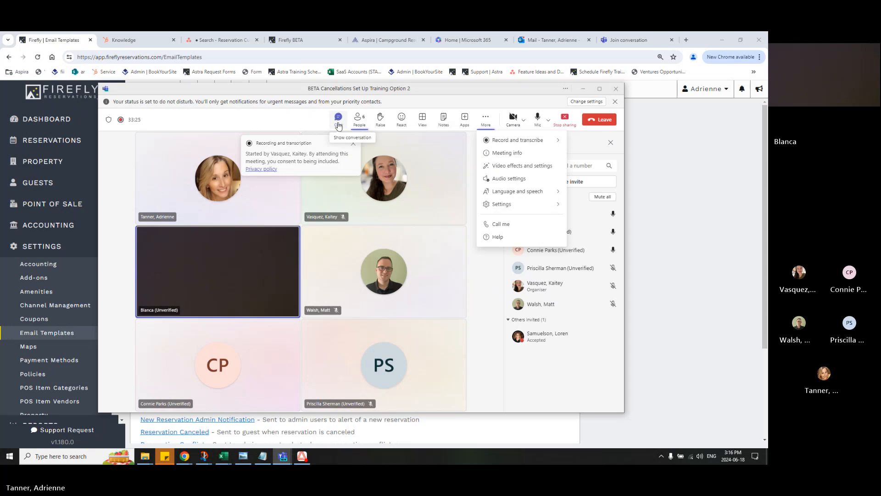
click(610, 386)
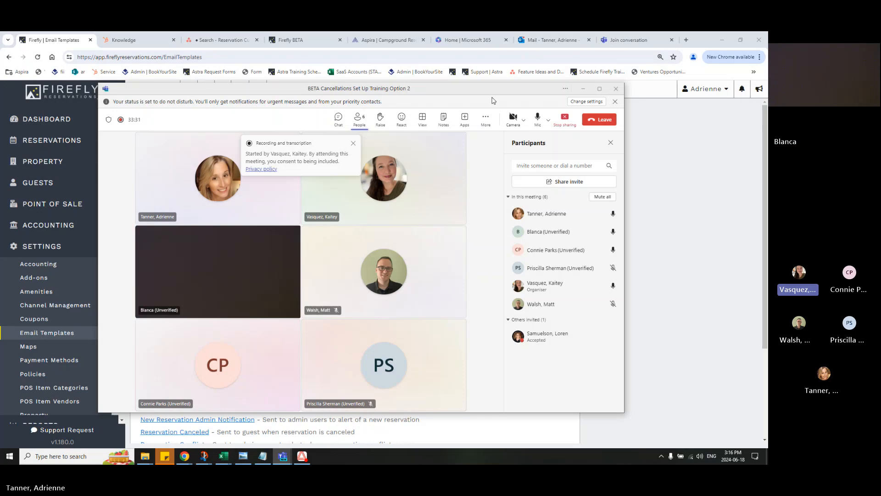
drag(485, 93, 536, 94)
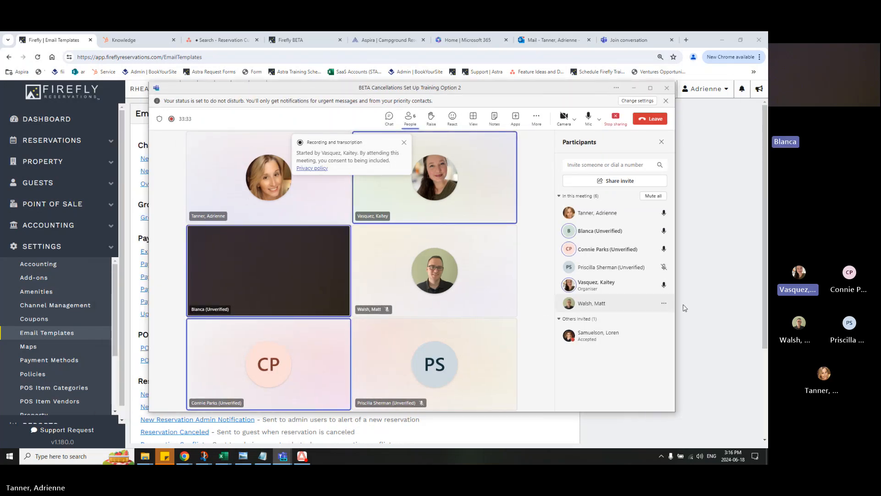
click(388, 120)
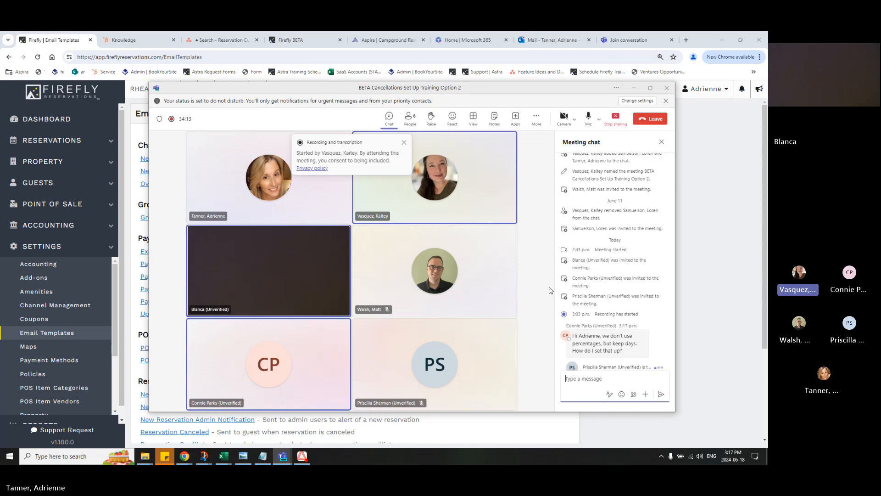
click(723, 301)
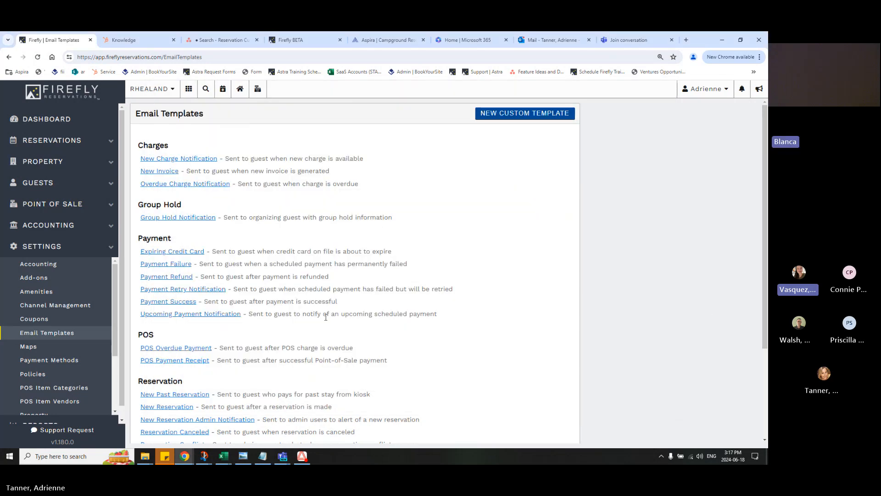
Open the Under 7 Days cancellation rule of Full Hookup 30amp unit 1 for editing and view its refund rules
scroll(117, 391, down, 2)
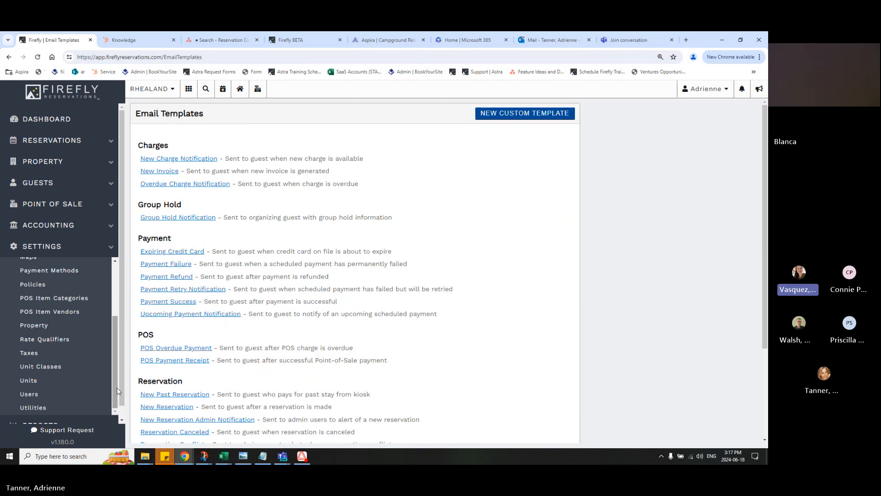
click(42, 383)
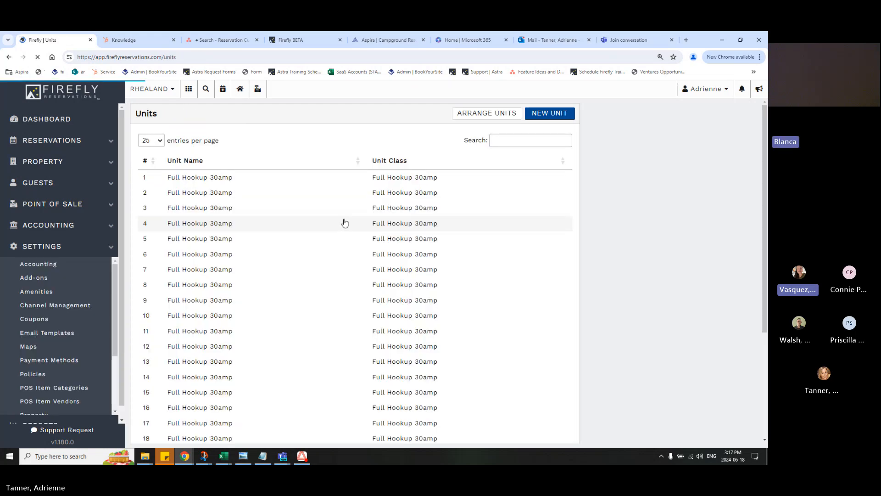
click(336, 183)
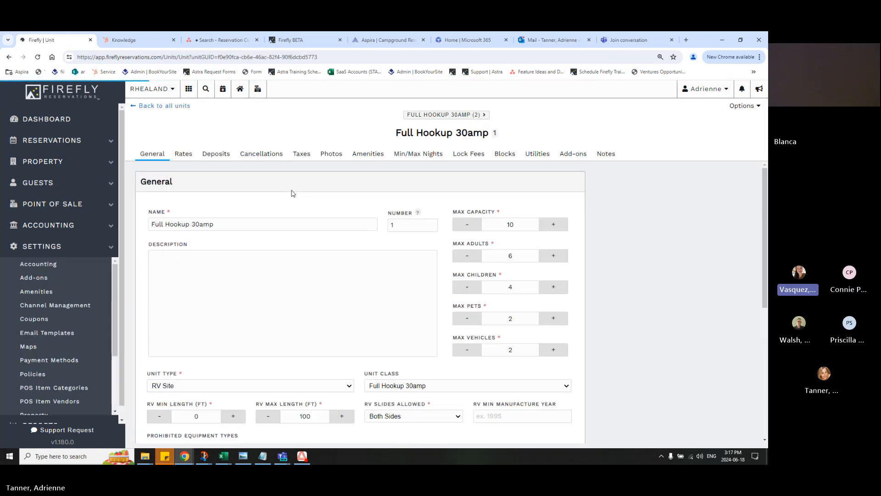
click(256, 156)
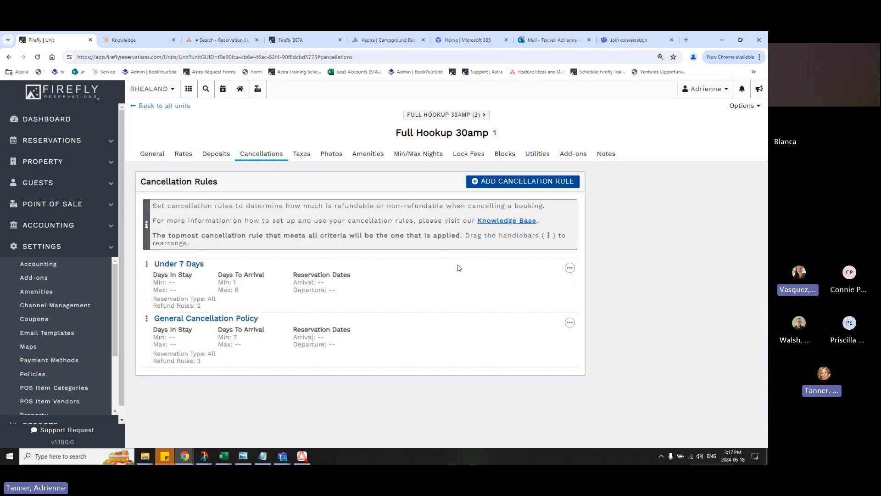
click(569, 268)
click(564, 284)
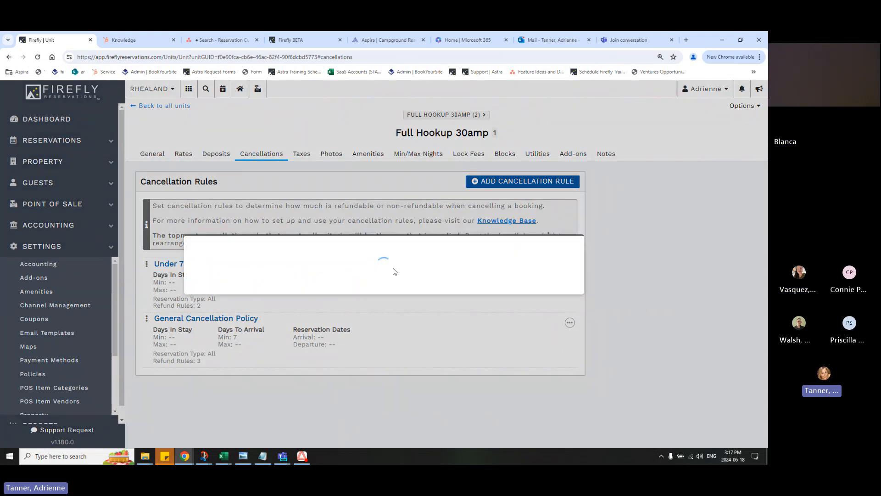
scroll(268, 329, down, 2)
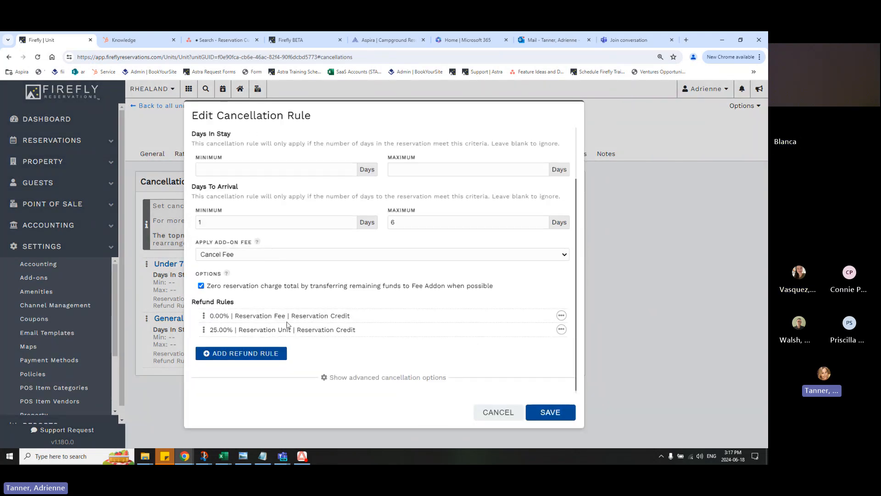
Try changing the 25% Reservation Unit refund rule to an amount of 2 with the type Nights to keep
click(561, 329)
click(558, 344)
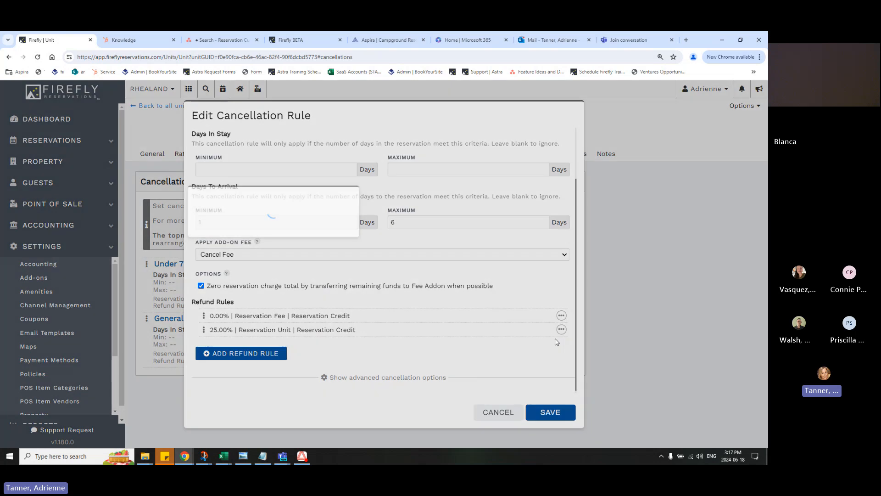
click(442, 252)
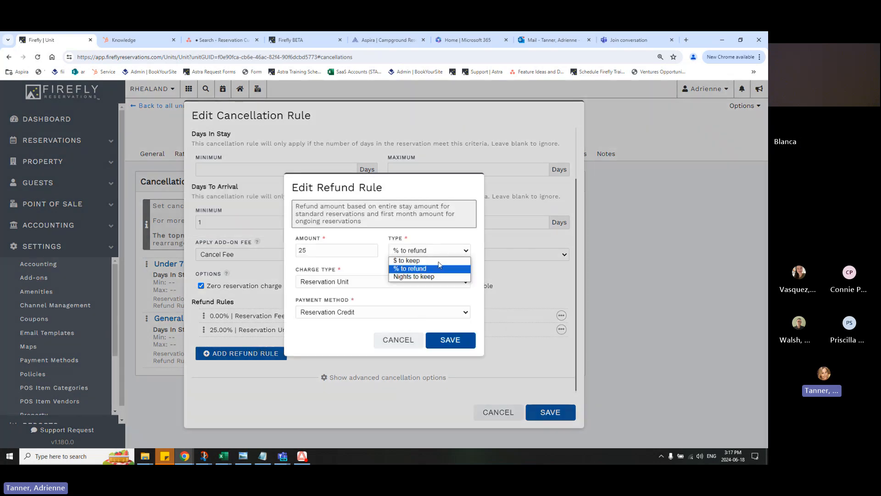
click(413, 276)
click(345, 250)
text(2)
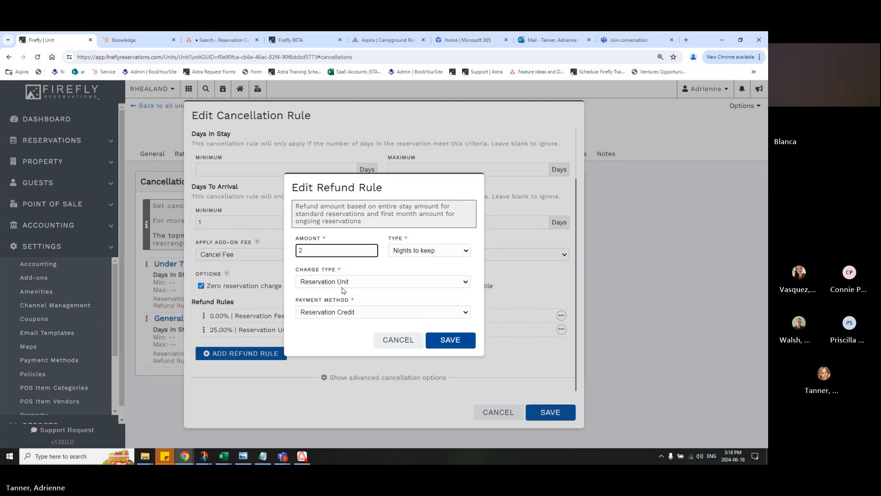
click(396, 340)
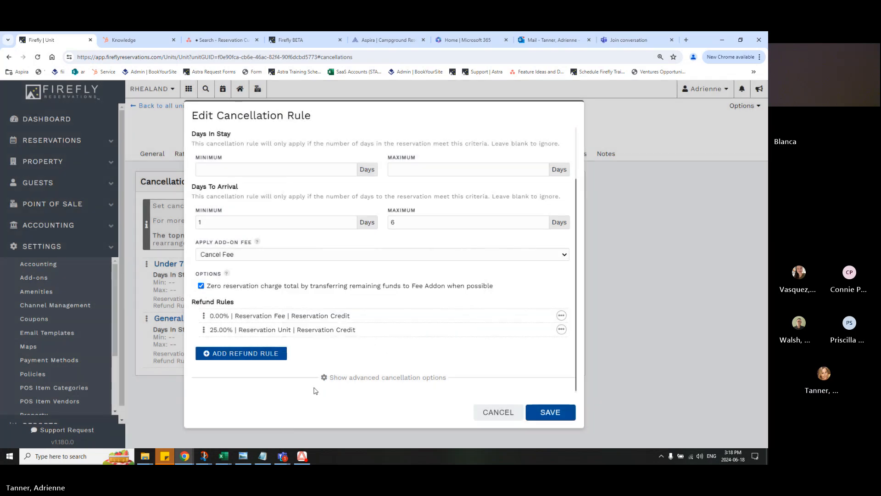
Check the Microsoft Teams meeting chat for new questions and close the Under 7 Days rule without saving
mouse_move(291, 448)
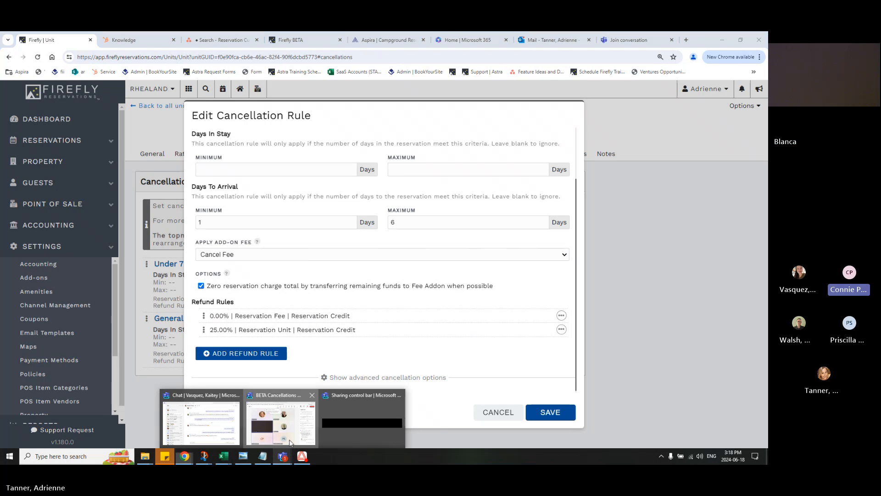
click(281, 421)
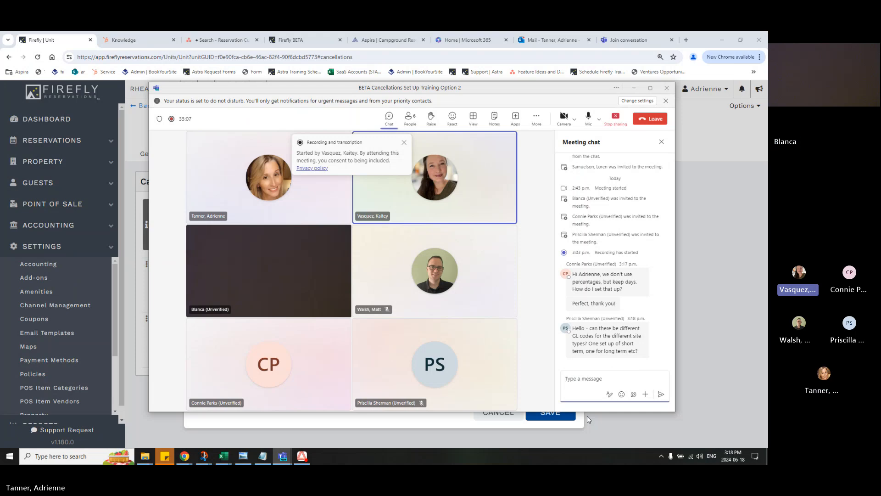
click(629, 435)
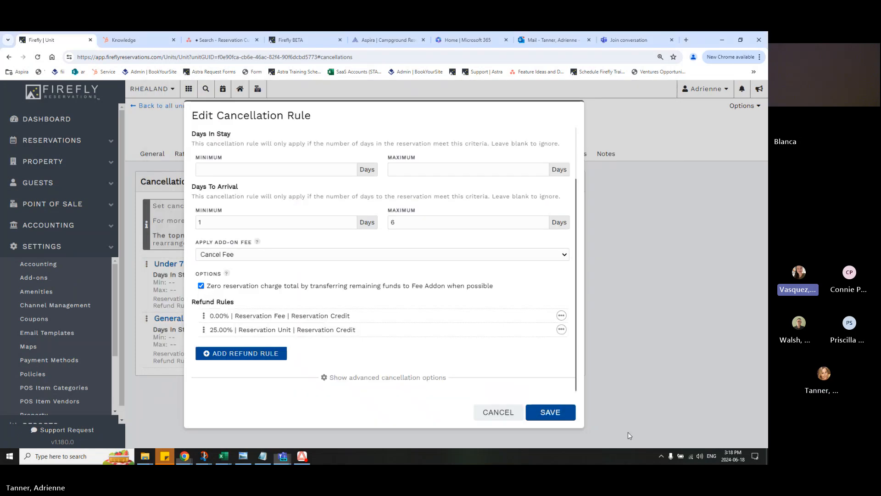
click(504, 414)
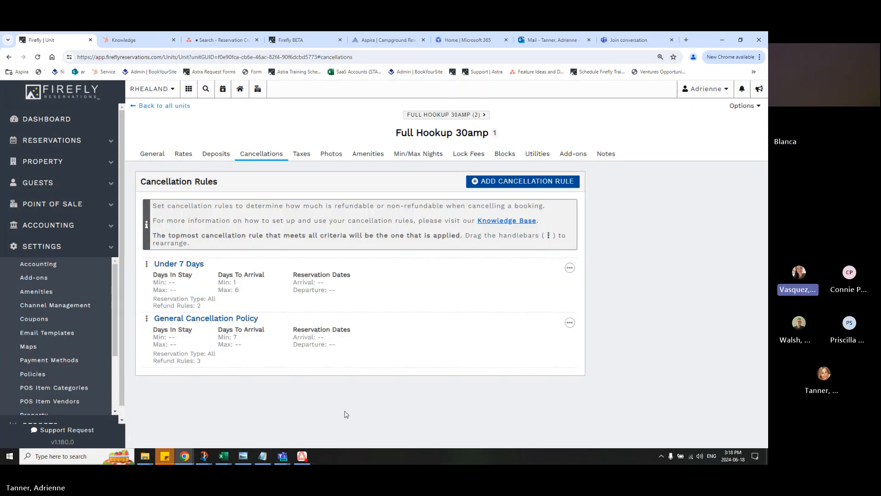
Check the add-on items list and reopen the Under 7 Days cancellation rule of Full Hookup 30amp unit 1 for editing
click(105, 281)
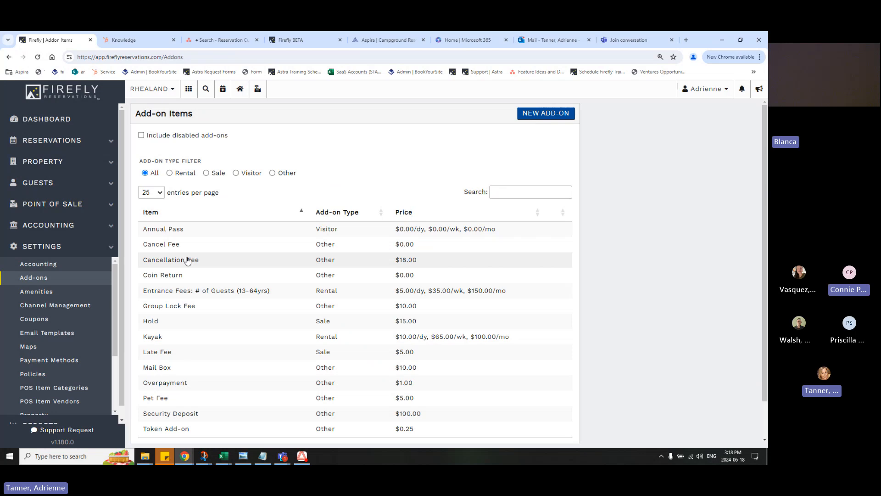
scroll(72, 338, down, 1)
scroll(72, 338, down, 3)
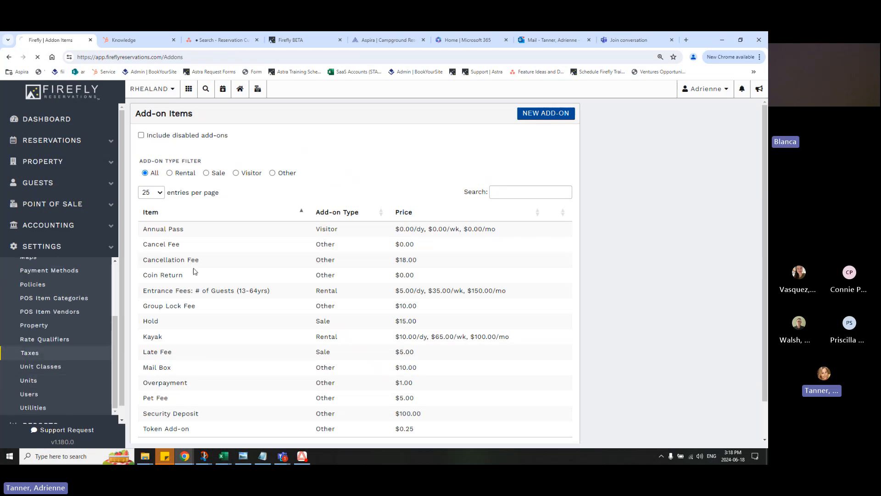
click(51, 379)
click(200, 181)
click(261, 153)
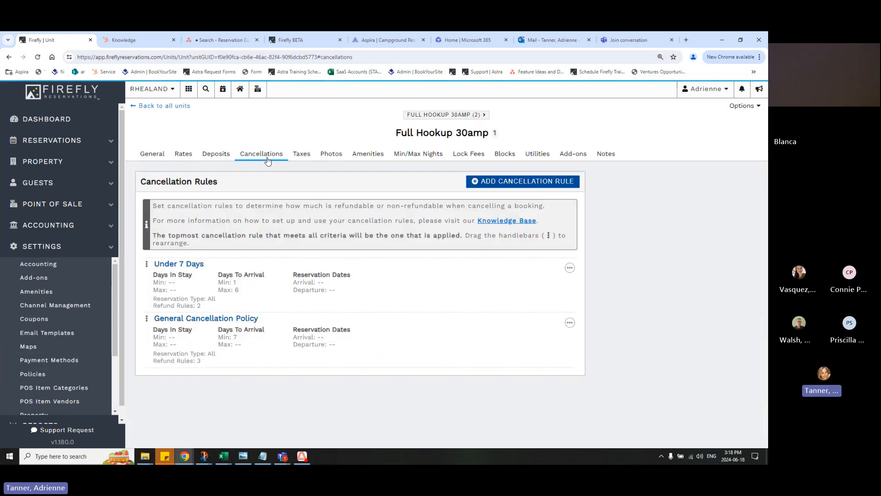
click(569, 268)
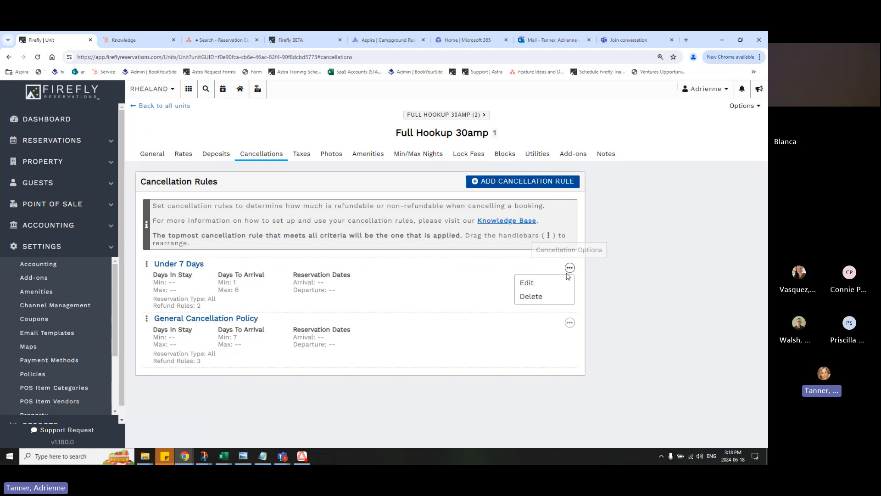
click(564, 283)
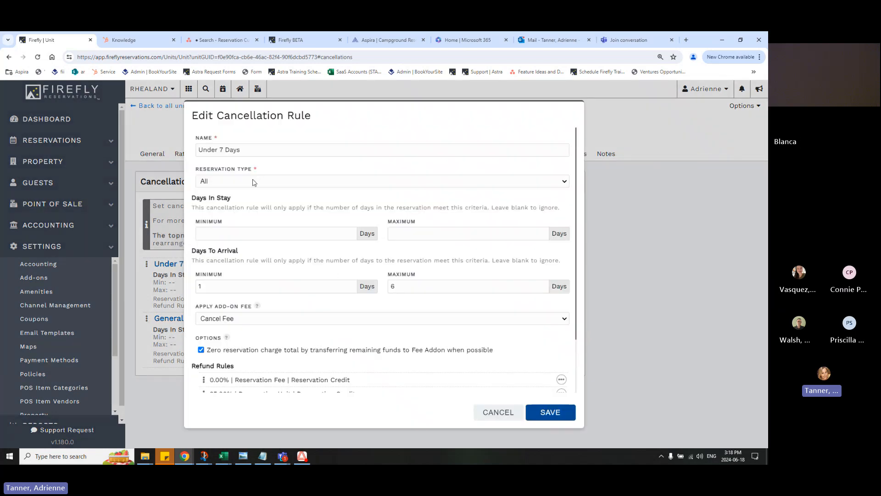
View the Reservation Type choices of the Under 7 Days cancellation rule and leave the field set to All
click(252, 182)
click(266, 257)
click(251, 221)
Examine the add-on fees that can be applied by the Under 7 Days rule and close the rule without saving
scroll(250, 228, down, 1)
scroll(252, 228, down, 2)
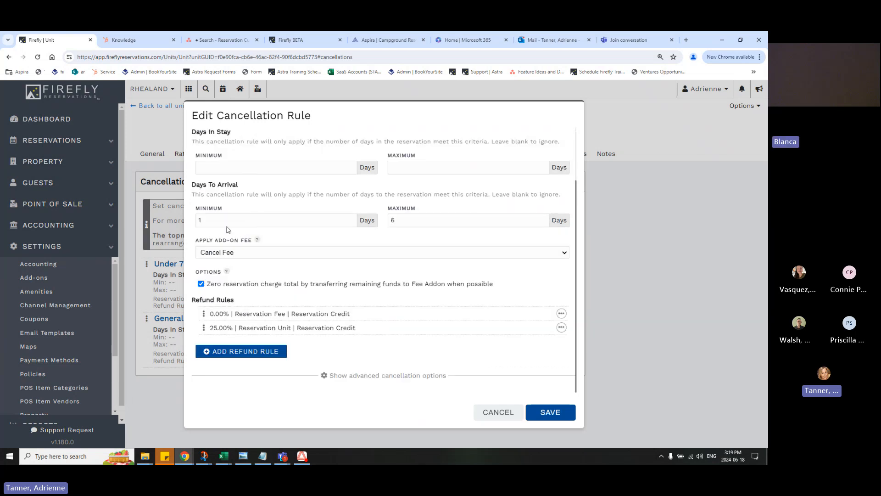
click(255, 252)
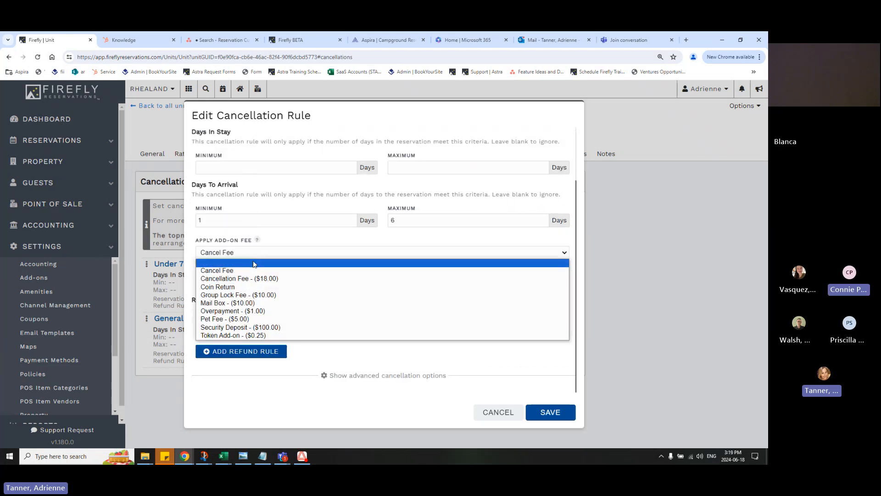
click(268, 190)
scroll(267, 190, up, 2)
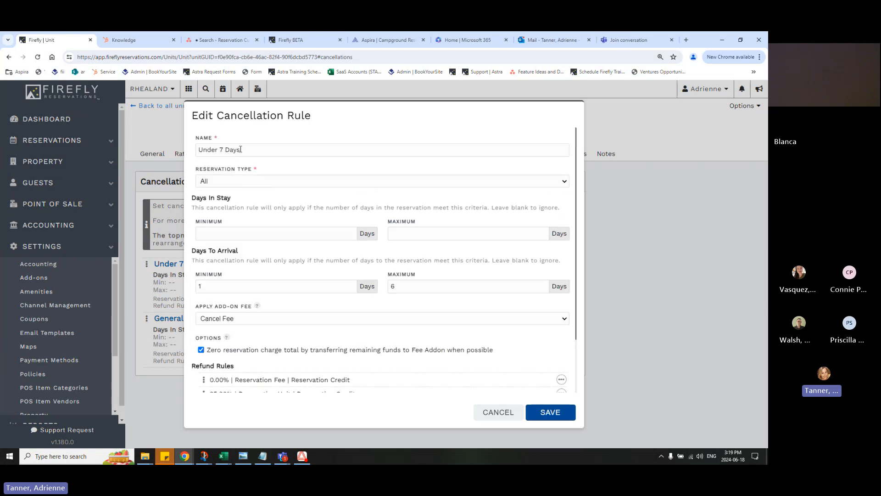
scroll(245, 294, down, 1)
click(245, 286)
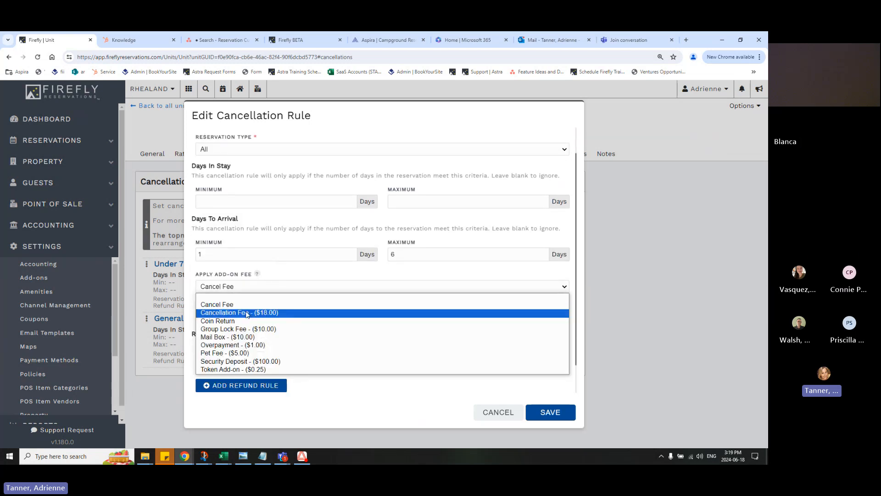
click(249, 274)
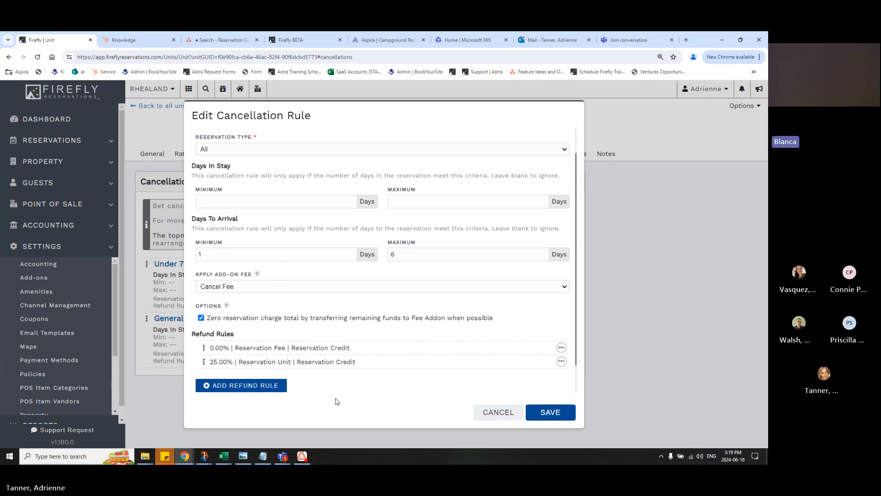
click(491, 415)
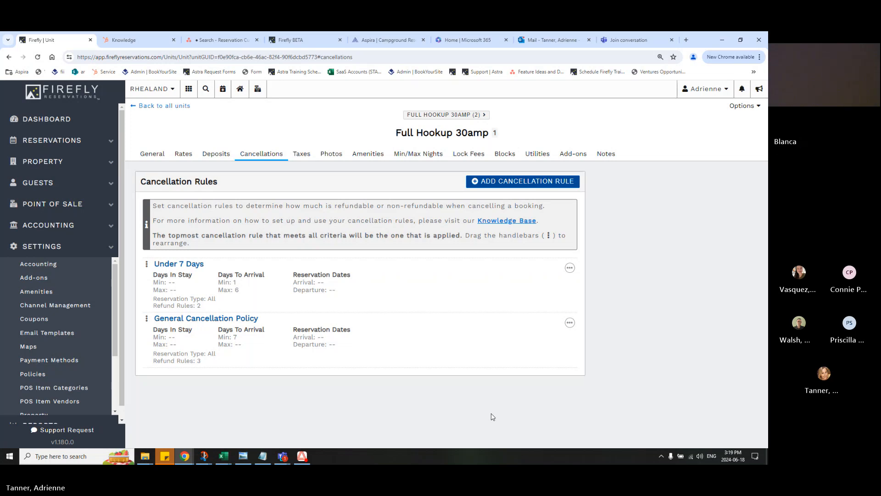
From the reservation grid, open the July 10–12 Full Hookup 30amp unit 5 reservation, view its cancellation refund details, and dismiss them without cancelling the reservation
click(190, 96)
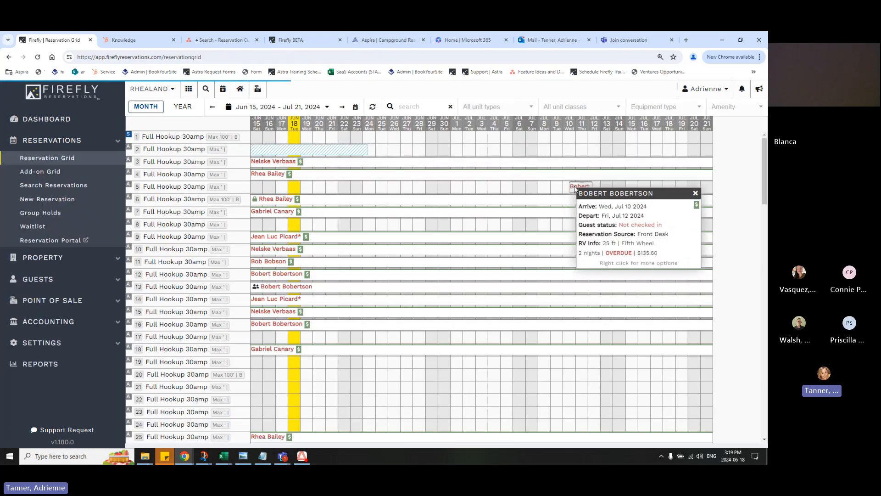
click(575, 189)
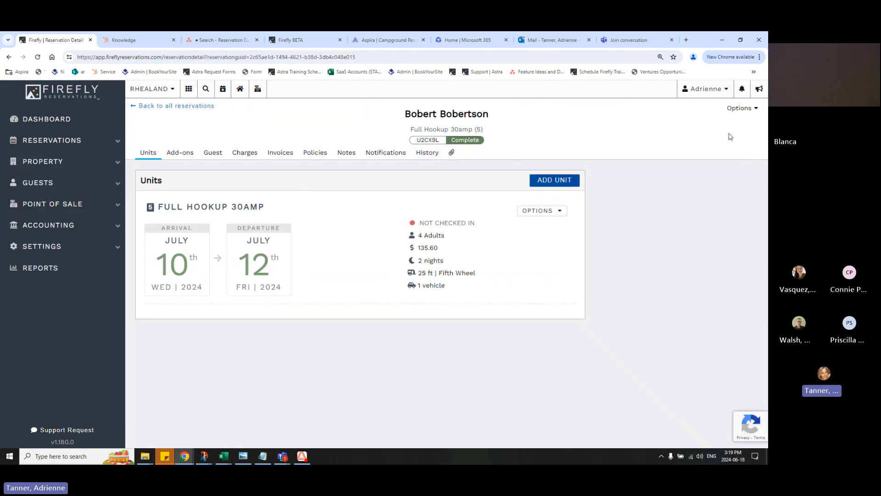
click(741, 108)
click(729, 137)
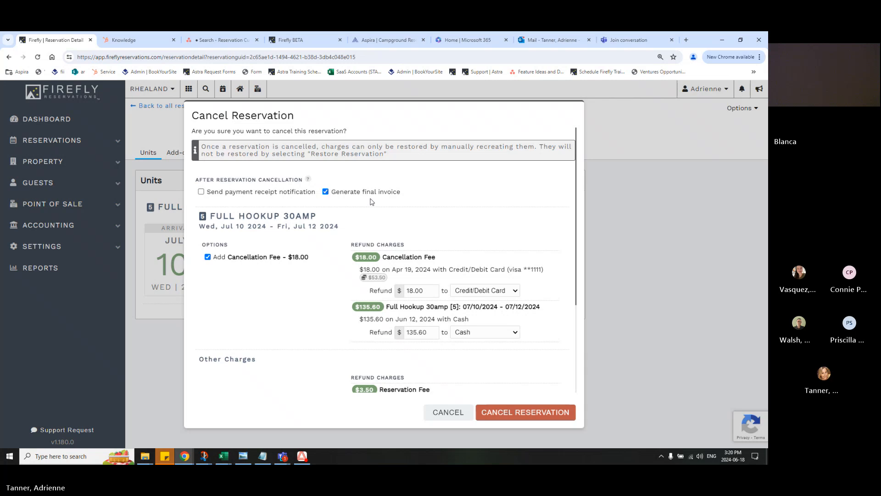
click(438, 415)
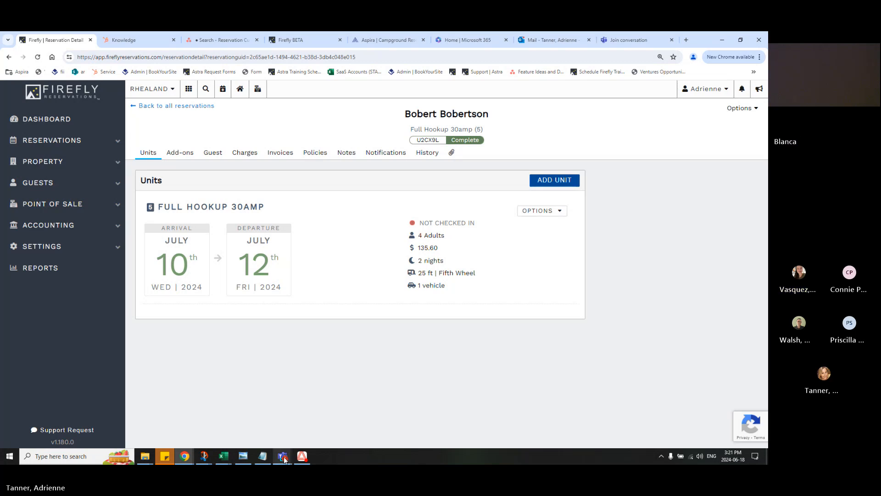
Switch to the Microsoft Teams meeting to check the chat for attendee messages, and return to the reservation in Firefly
mouse_move(283, 456)
click(280, 423)
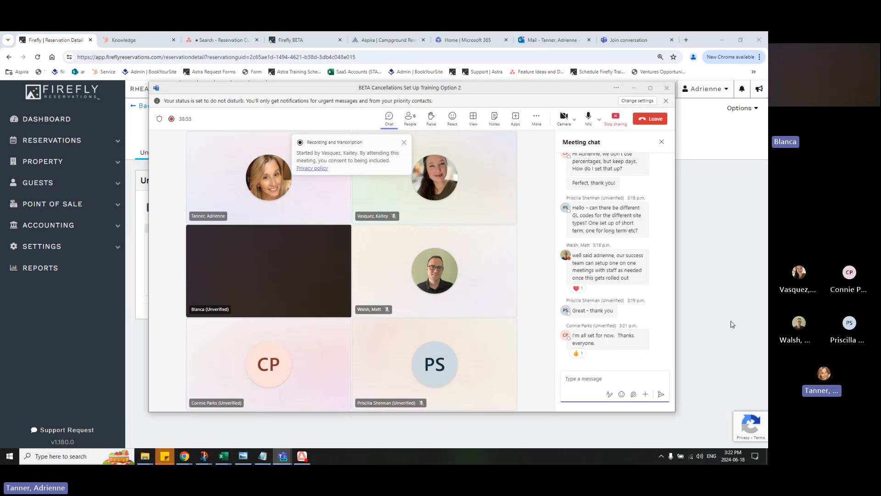
click(732, 324)
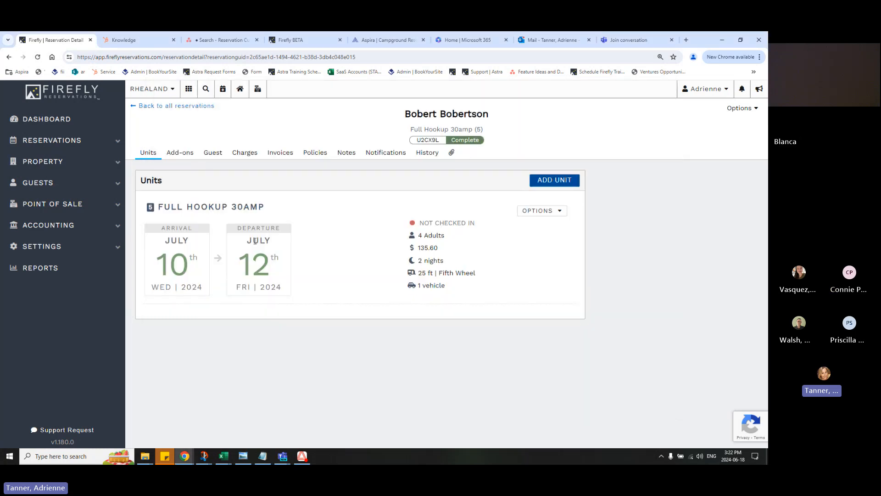
Reopen the reservation's cancellation details, review the refund charges and refundable summary, and back out without cancelling the reservation
click(740, 108)
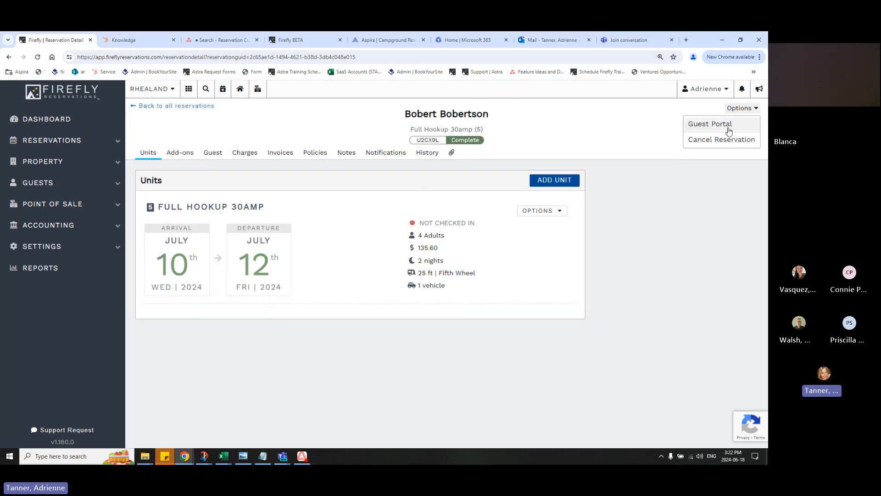
click(727, 137)
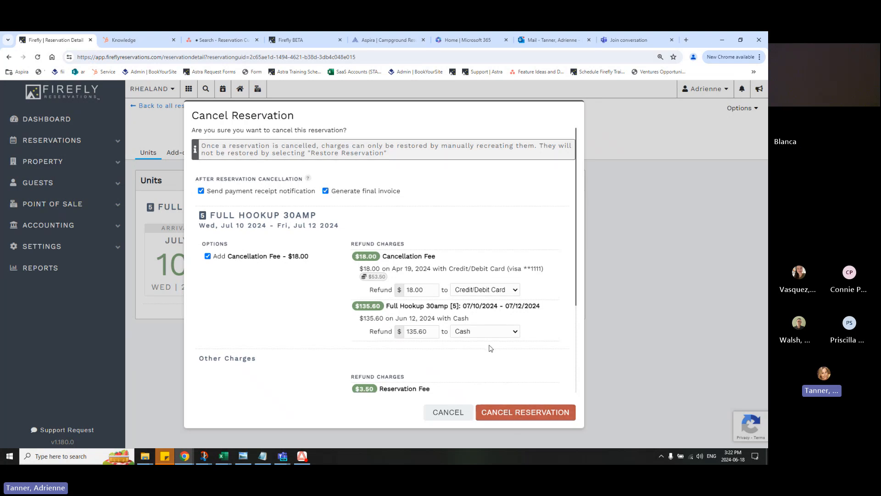
scroll(340, 336, down, 3)
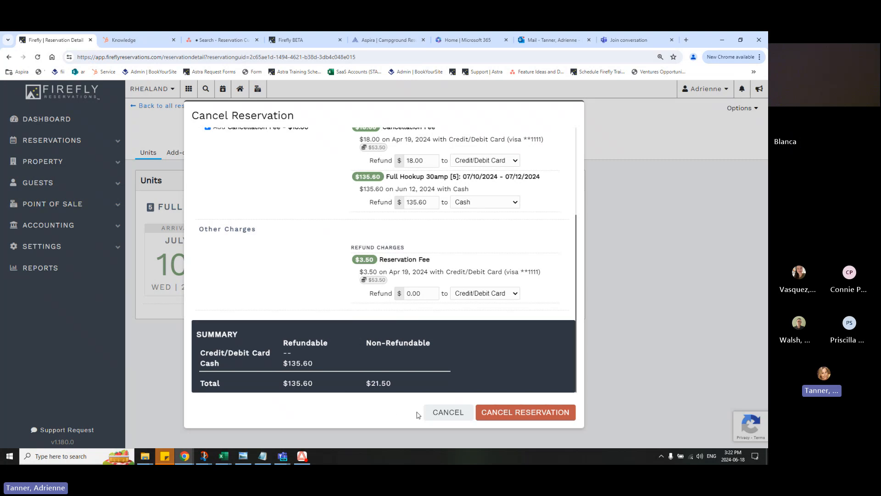
click(438, 415)
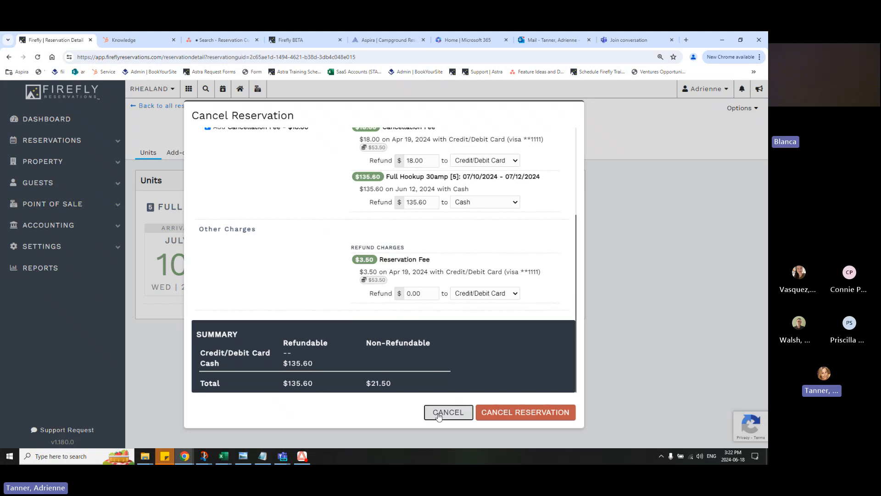